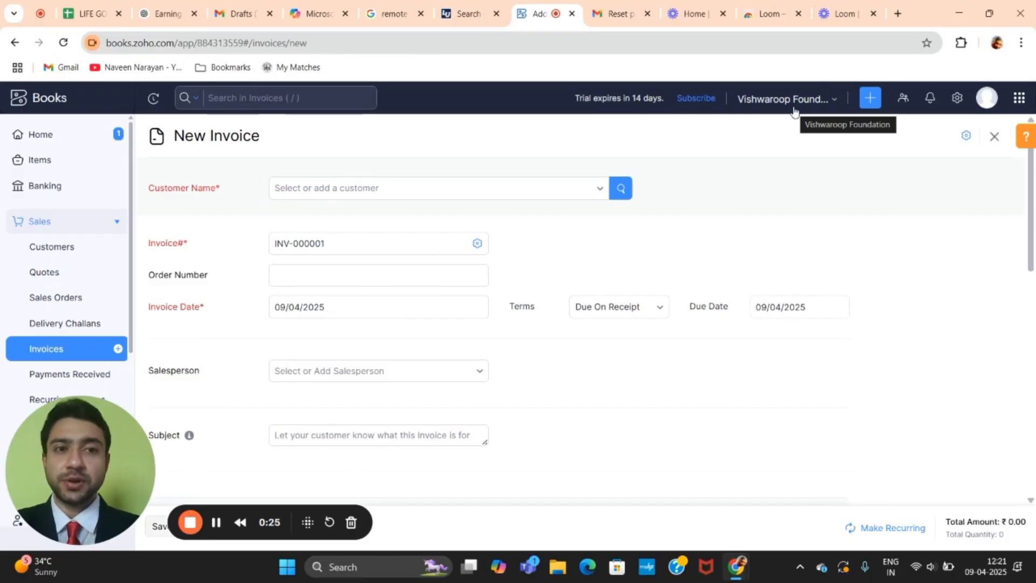
Step: Start a new invoice from the Invoices list
left_click(871, 103)
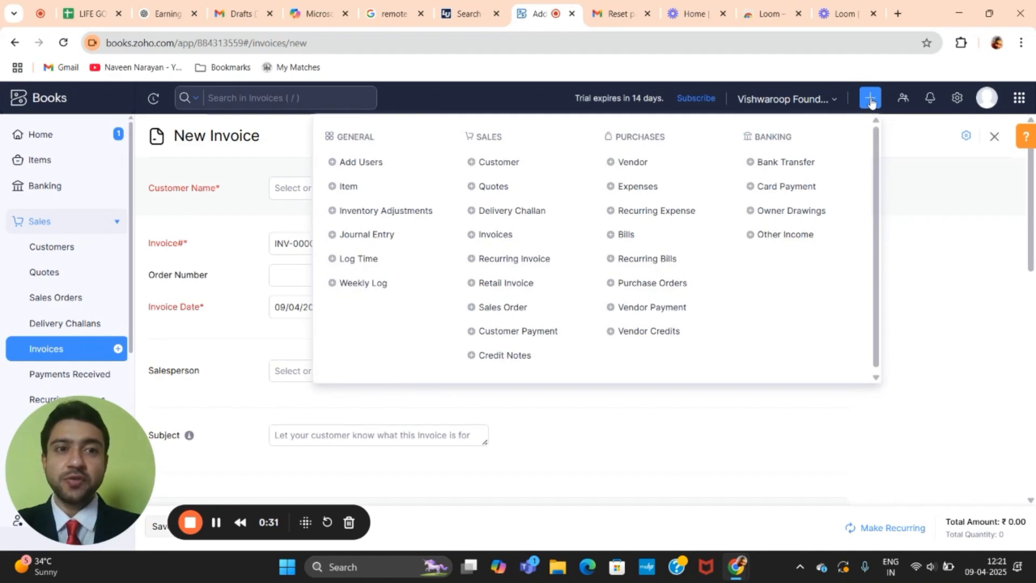
left_click(871, 103)
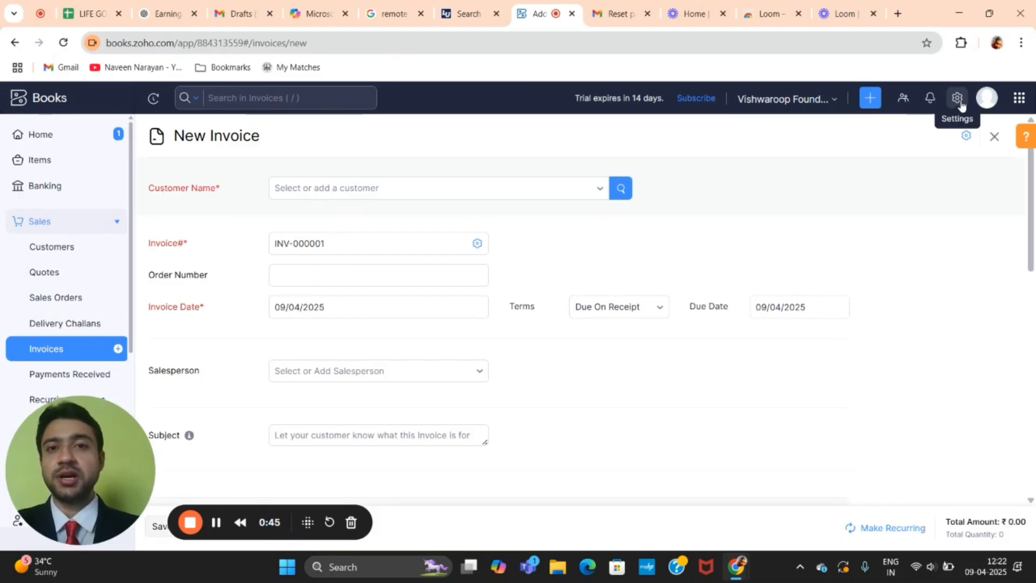
left_click(68, 351)
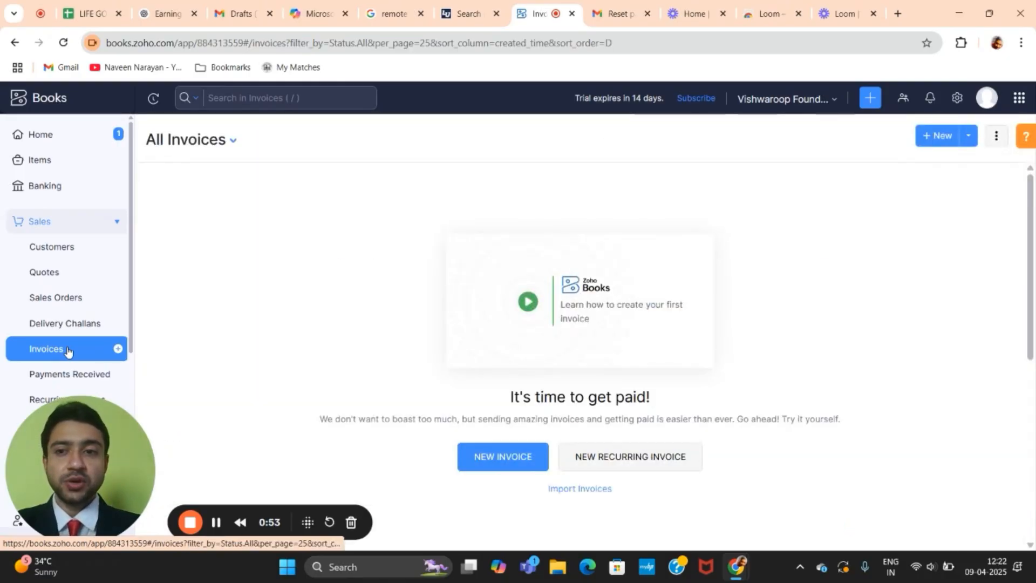
left_click(523, 461)
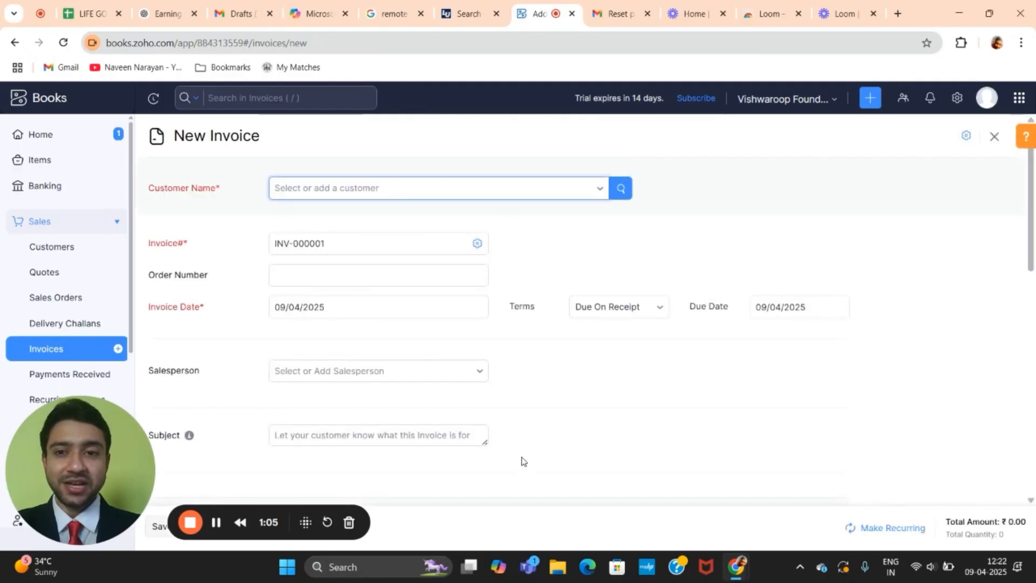
Step: Search the invoice's customer picker for the customer's name and find no existing match
left_click(356, 196)
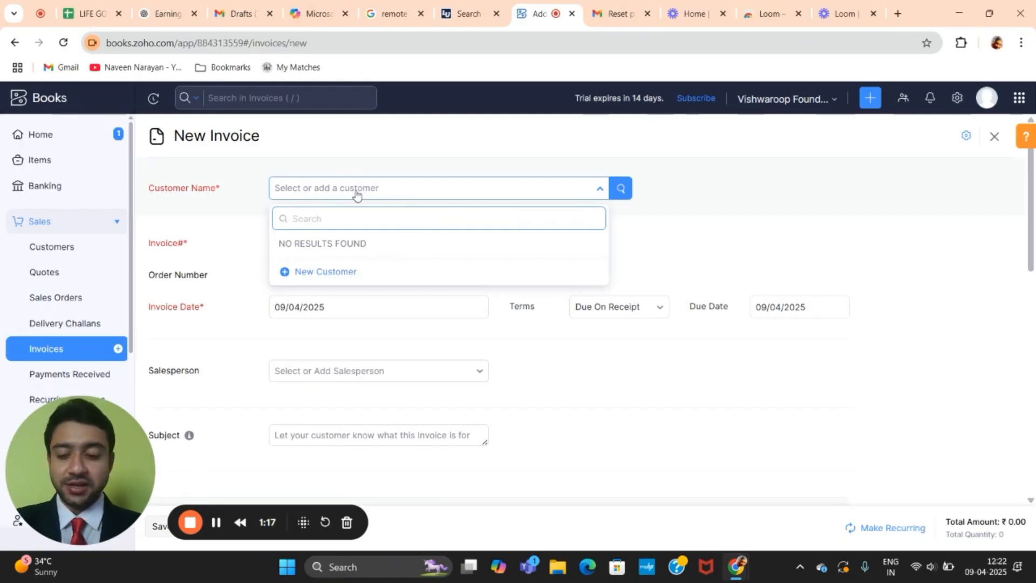
type("S")
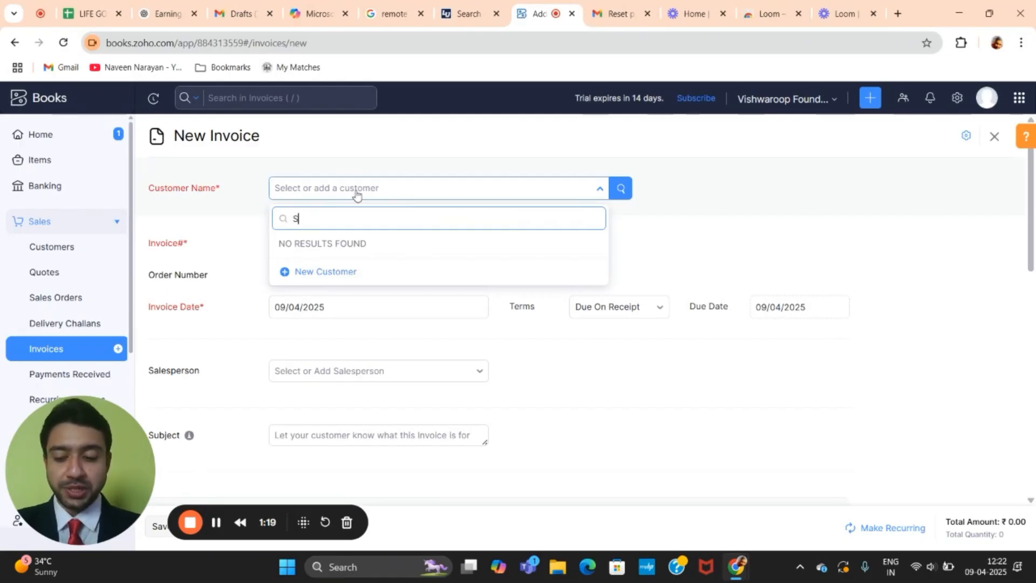
type("andeep C")
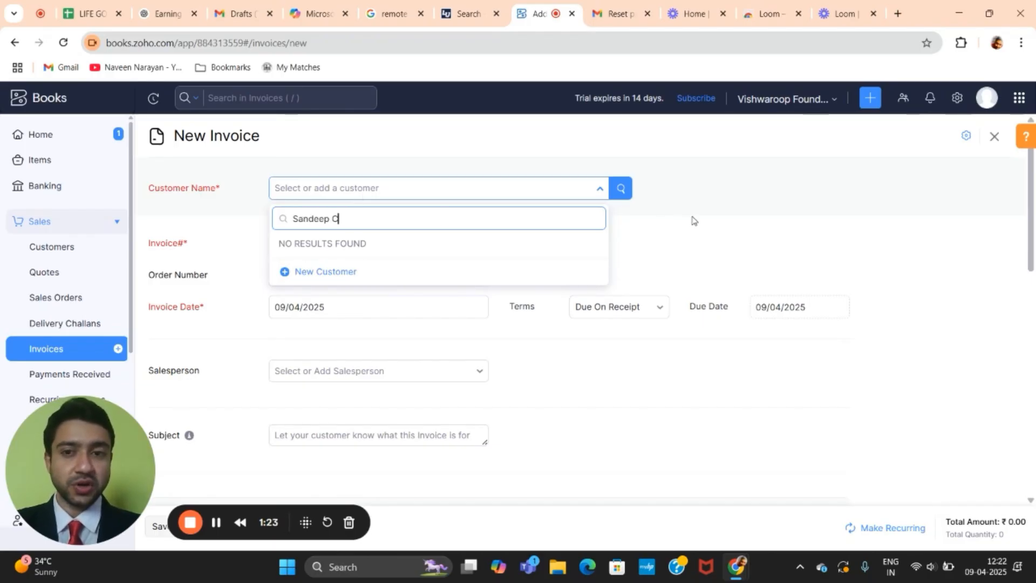
left_click(440, 188)
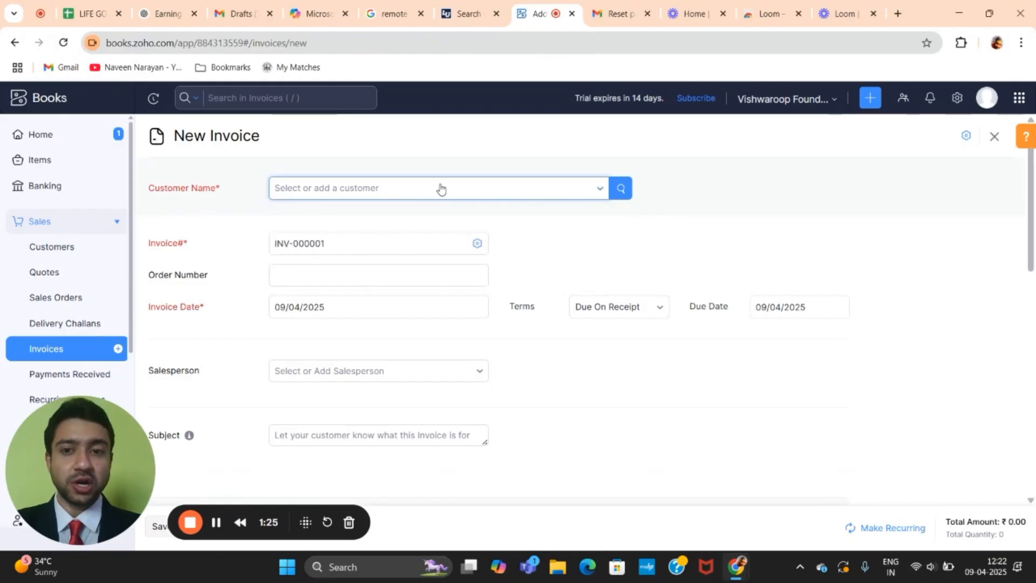
left_click(440, 187)
type("Sandeep ")
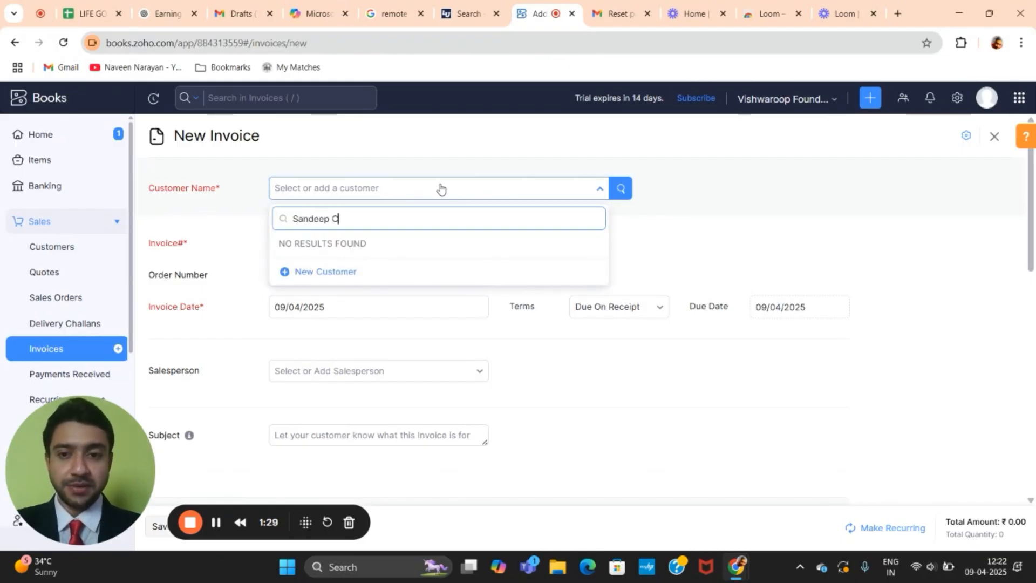
type("C")
Step: Create a new Individual customer with salutation Mr. and the customer's first and last name
left_click(296, 272)
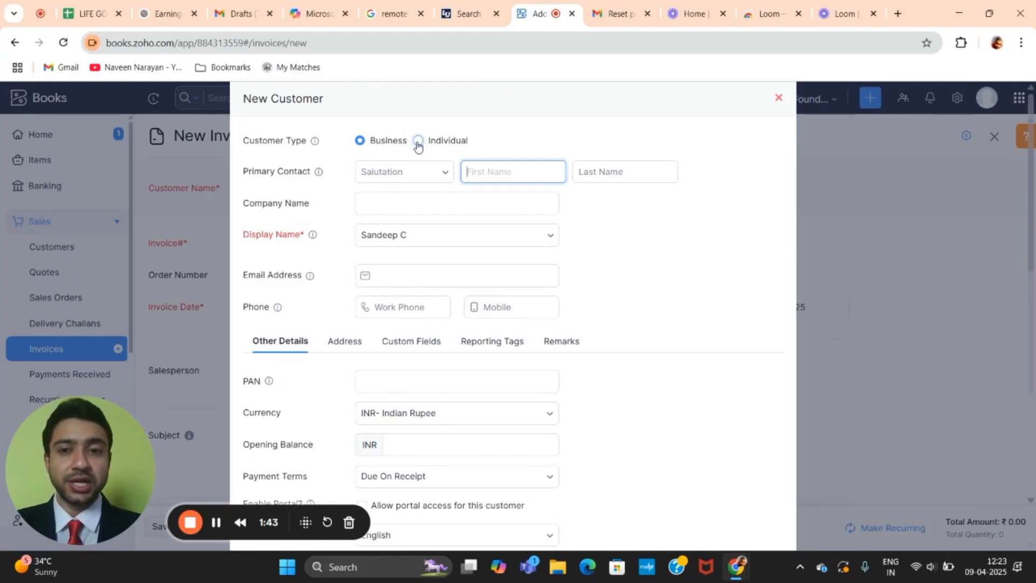
left_click(418, 141)
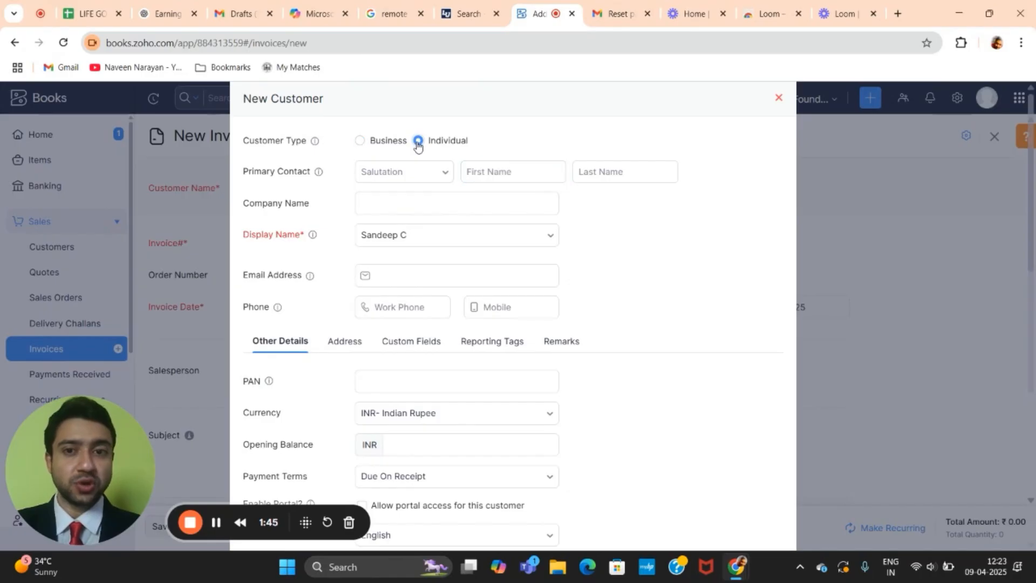
left_click(419, 171)
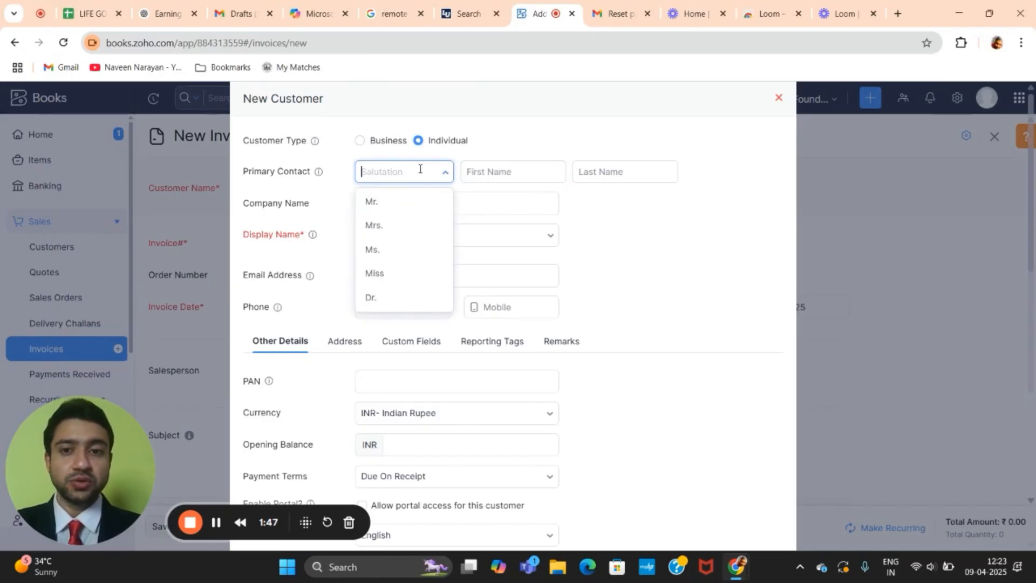
left_click(405, 204)
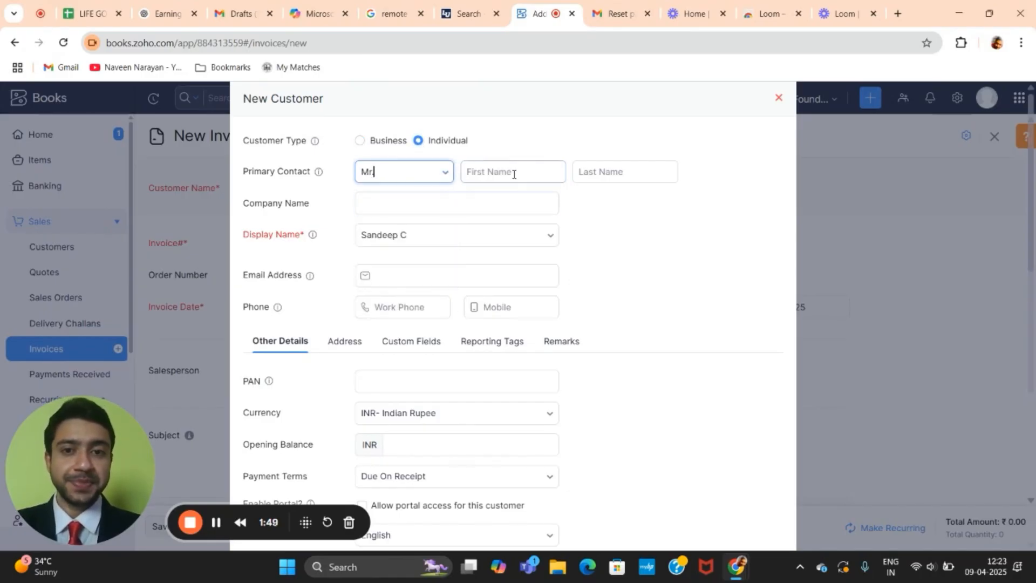
left_click(513, 172)
type("Sa")
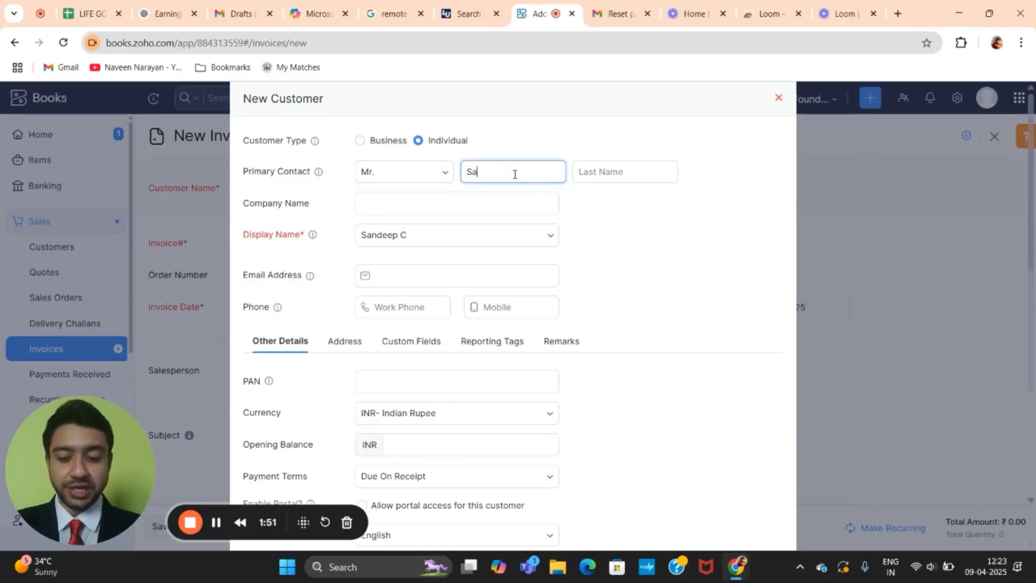
type("ndeep")
left_click(587, 178)
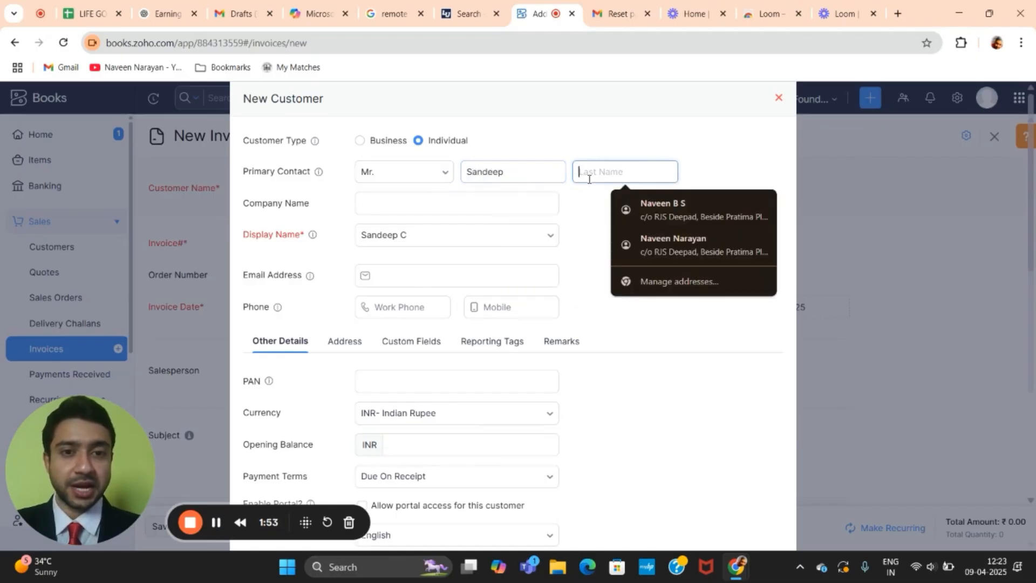
type("C")
Step: Add company name Demo and the customer's e-mail address
left_click(448, 201)
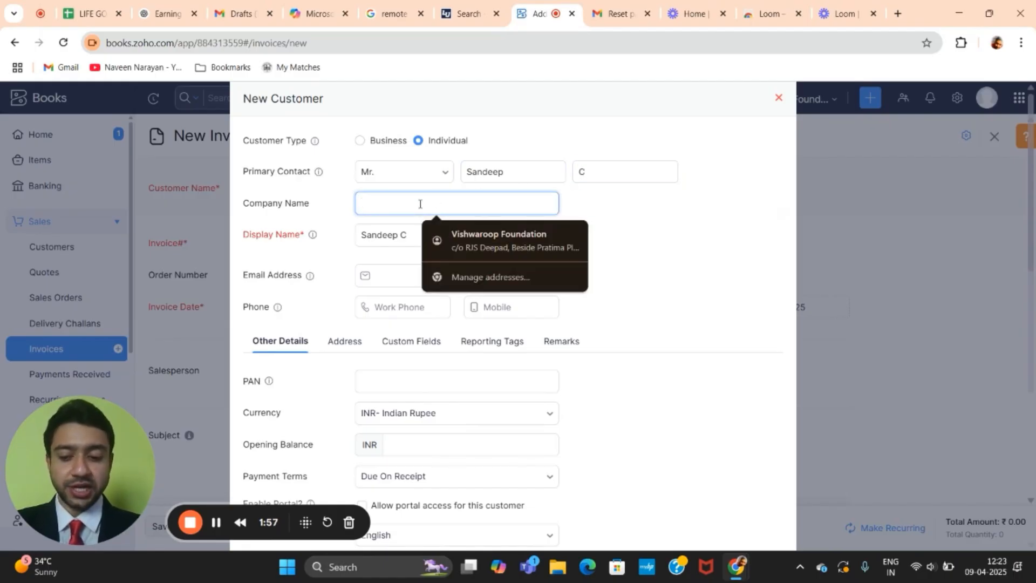
type("Demo")
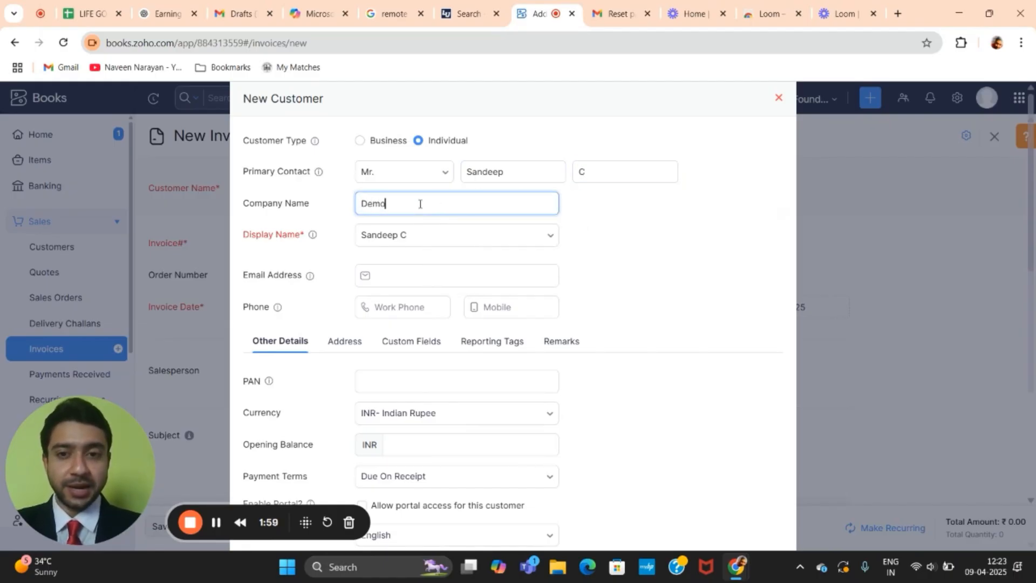
scroll(417, 250, "down", 2)
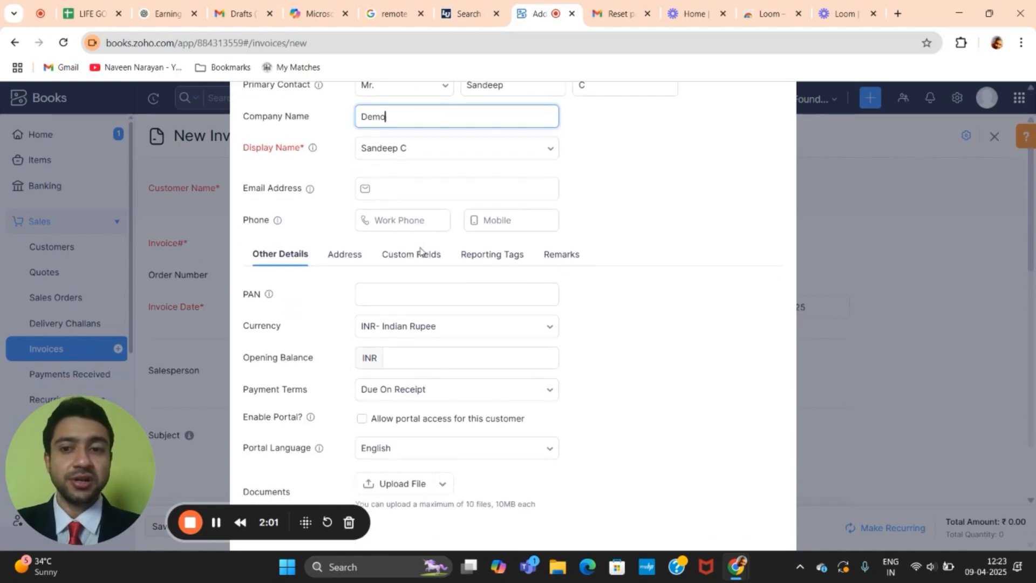
left_click(449, 171)
left_click(449, 171)
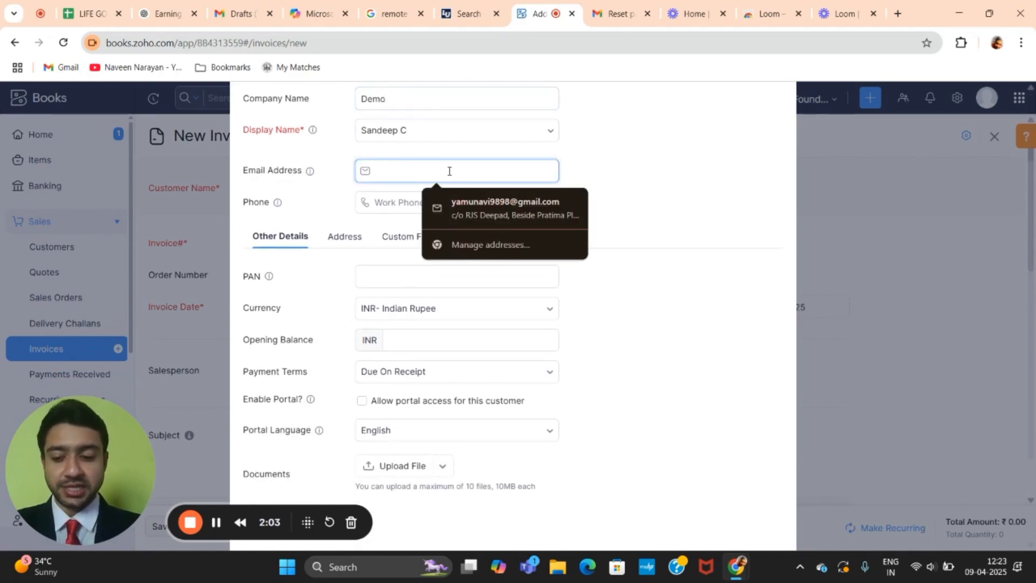
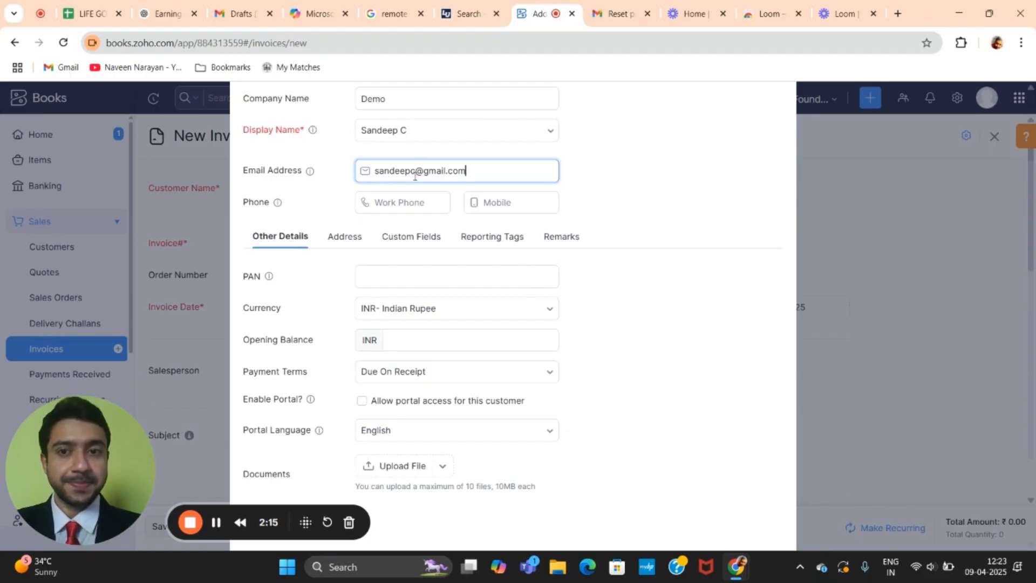
left_click(442, 128)
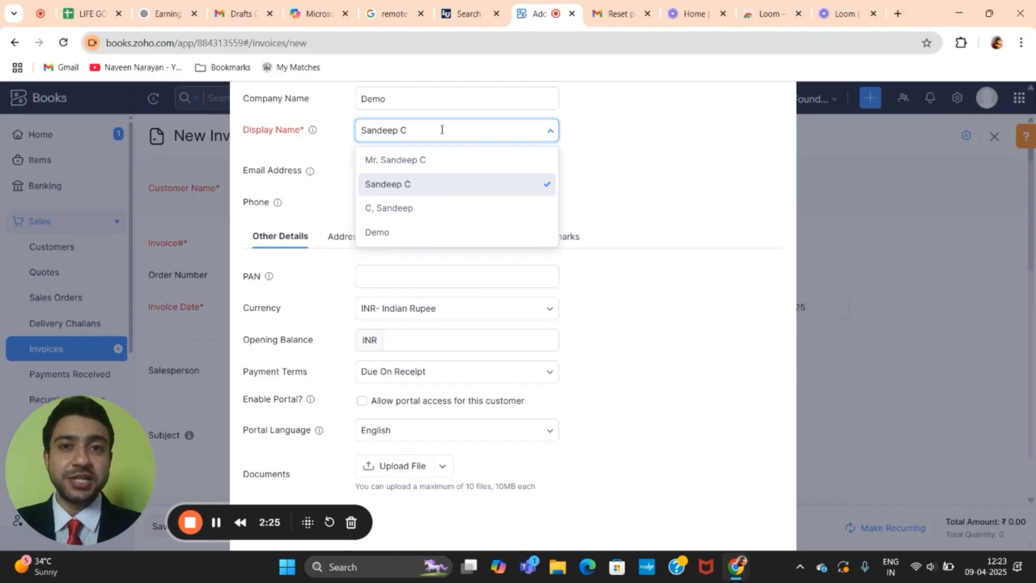
Step: Change the customer's display name to its shortened nickname form
left_click(641, 132)
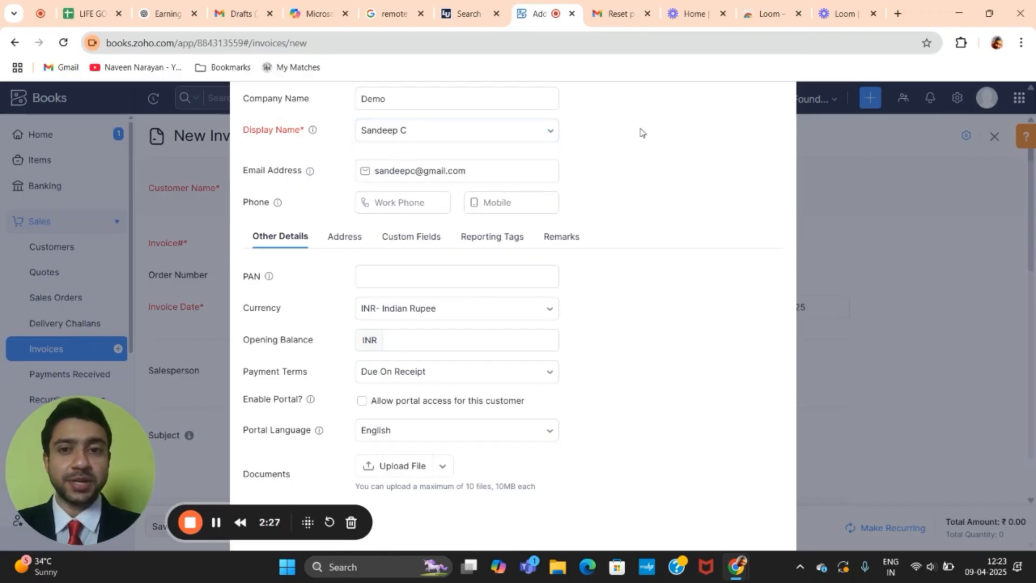
left_click(429, 126)
key("BackSpace")
key("BackSpace")
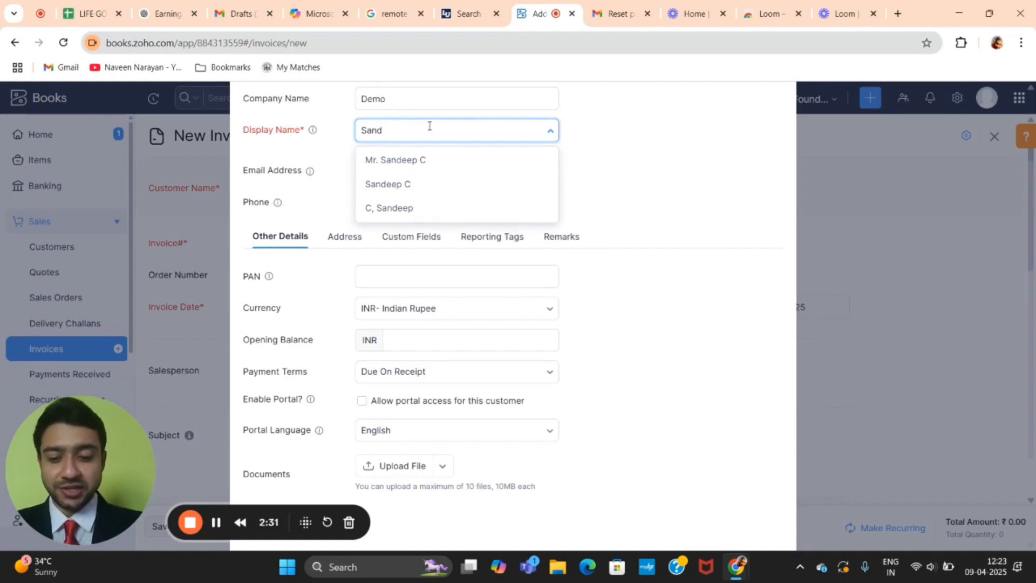
type("y")
left_click(660, 137)
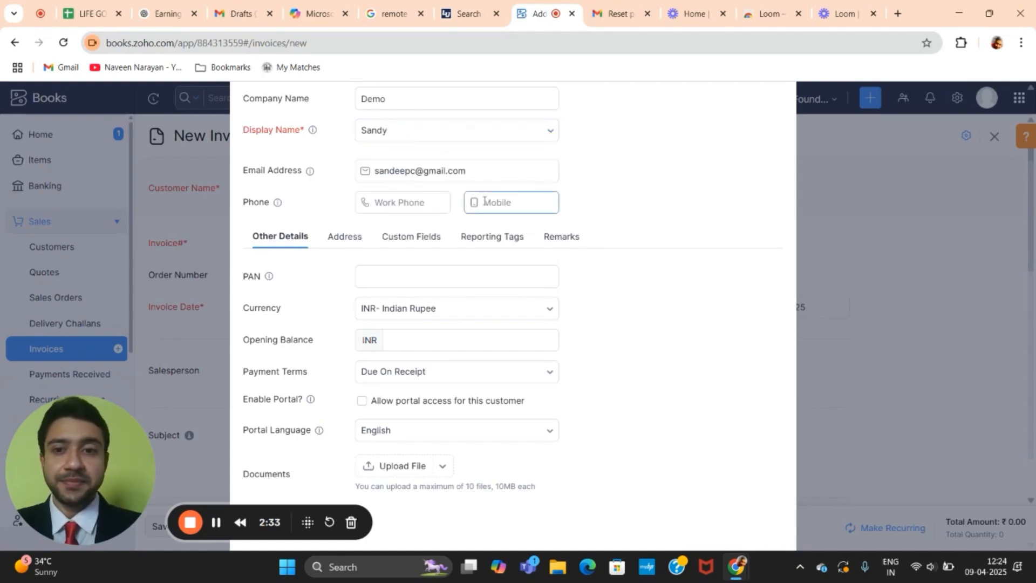
Step: Enter the customer's work phone and mobile numbers
scroll(508, 202, "down", 1)
left_click(403, 166)
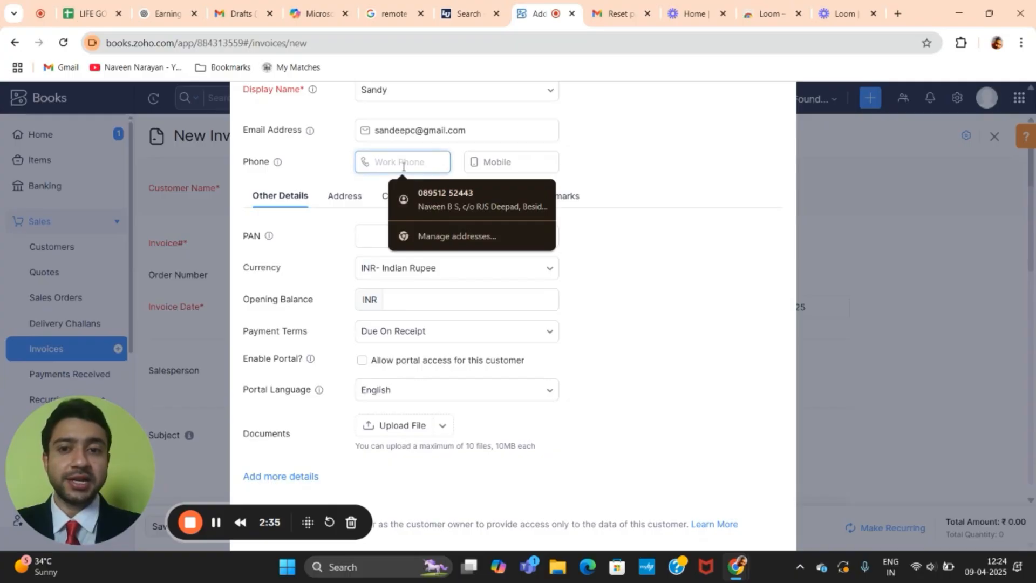
key("Tab")
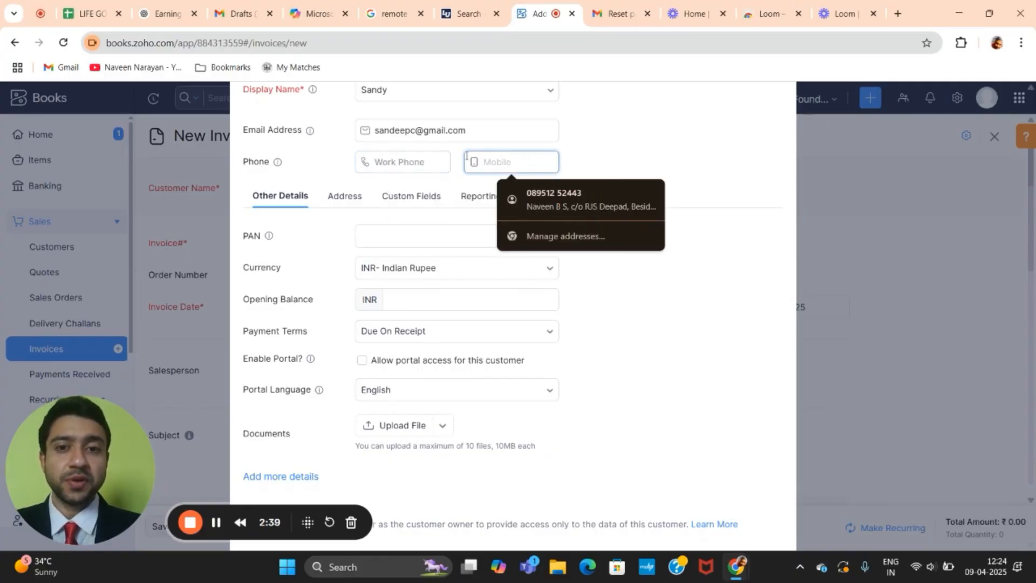
left_click(411, 162)
type("123456789")
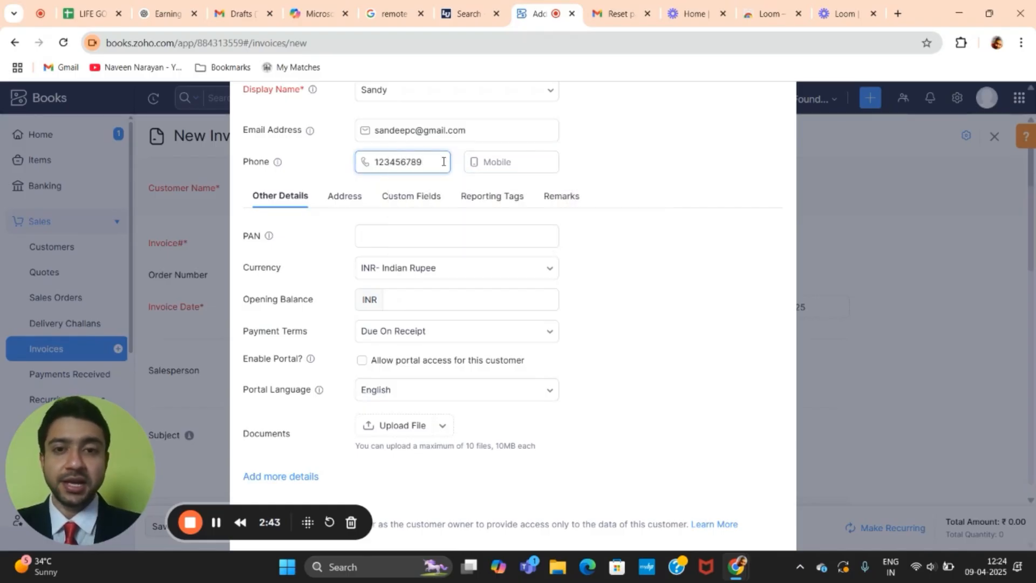
left_click(482, 162)
type("987")
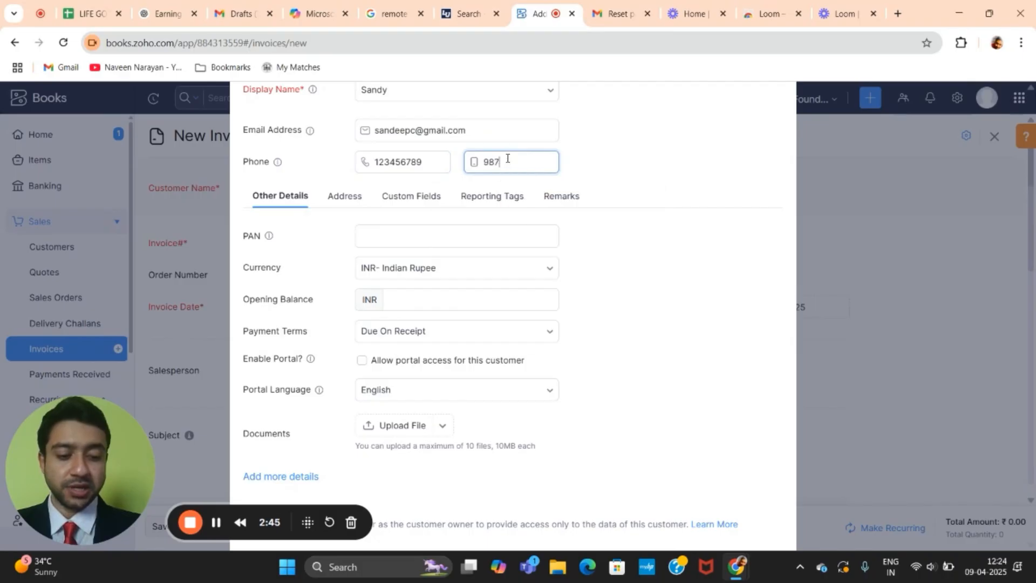
type("456321")
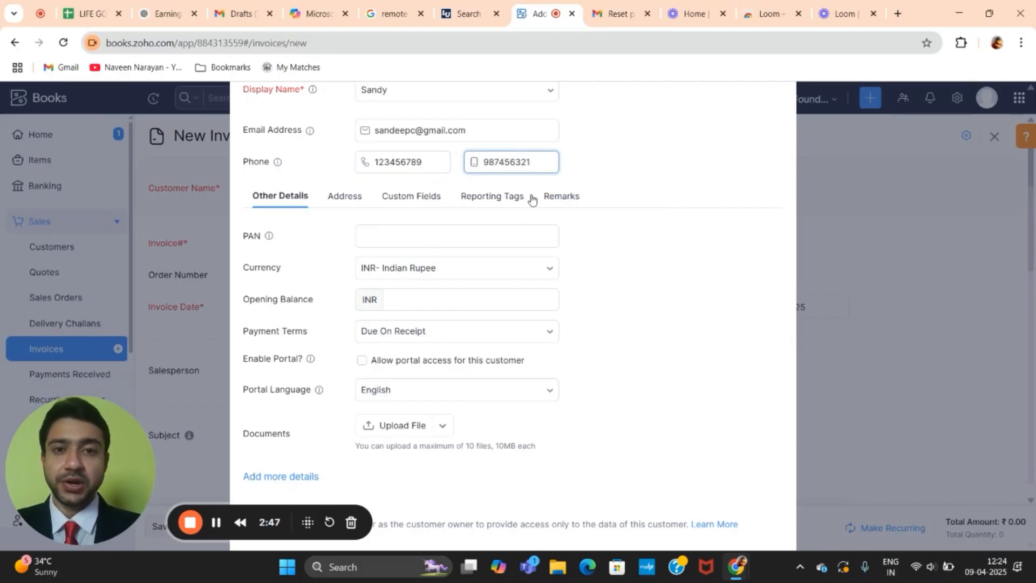
scroll(531, 216, "down", 1)
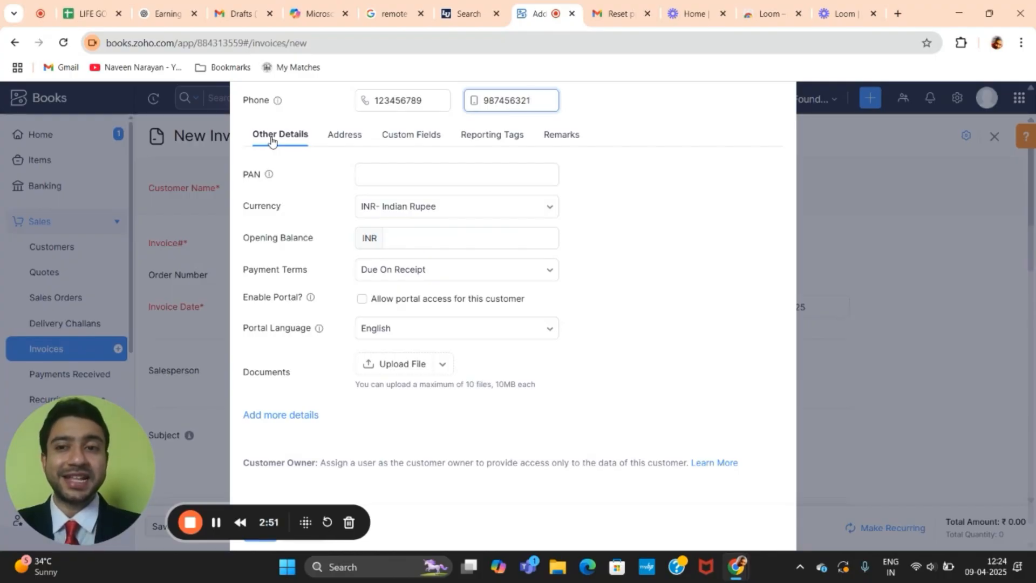
Step: Enter the customer's PAN, keep Indian Rupee, and set an opening balance of 50000
left_click(404, 171)
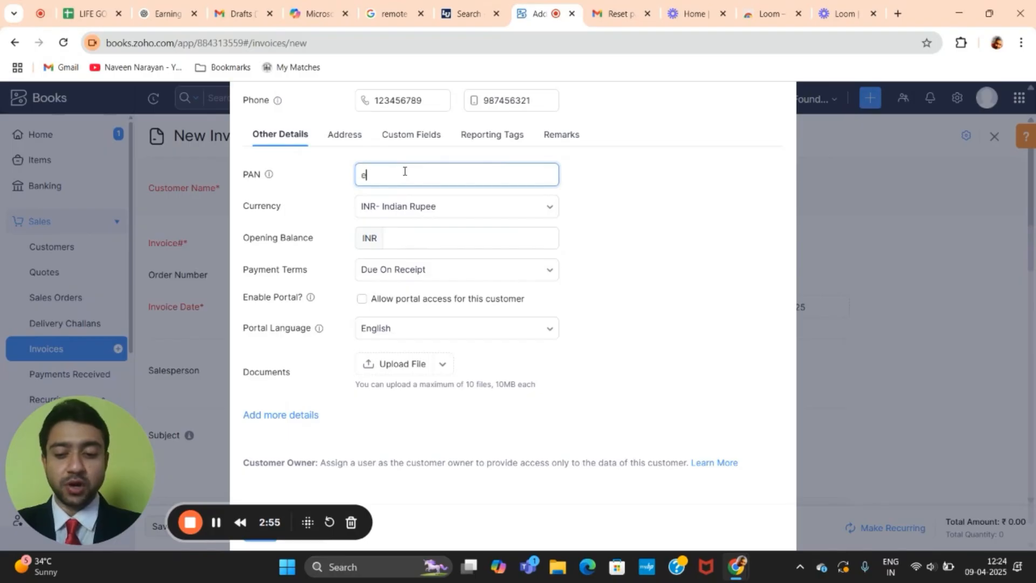
type("enkjahd4")
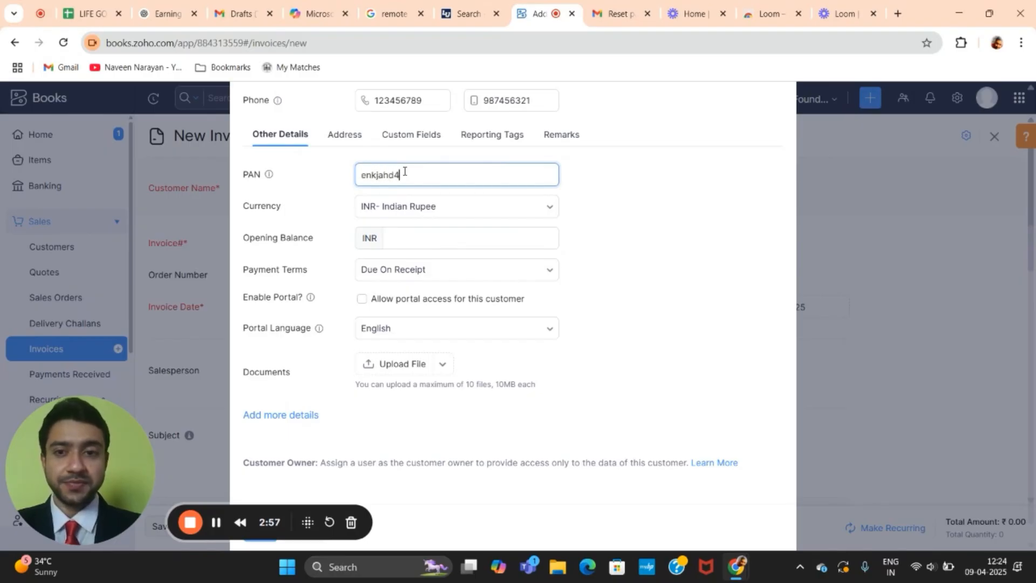
left_click(434, 210)
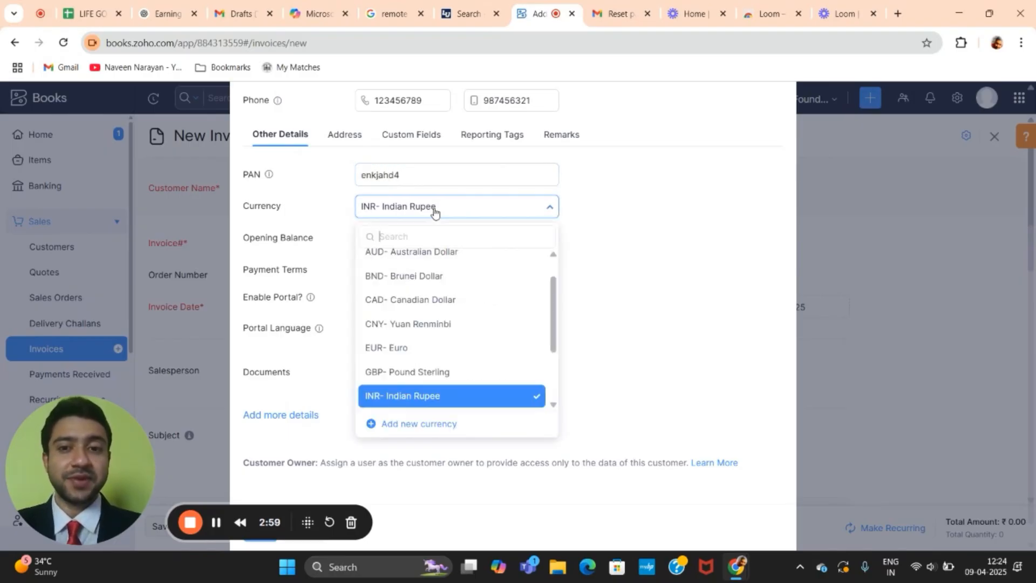
left_click(434, 210)
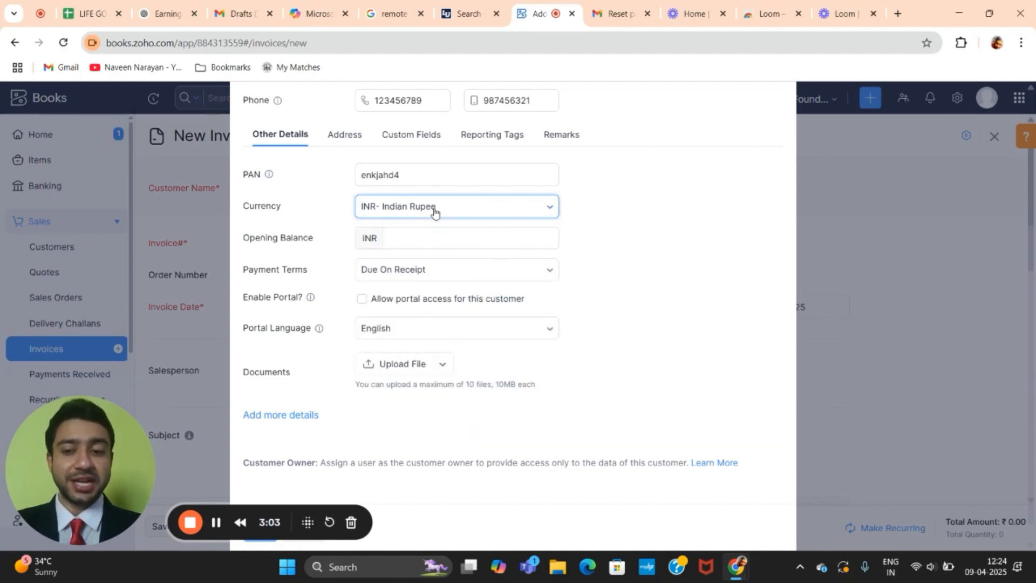
left_click(428, 242)
type("5")
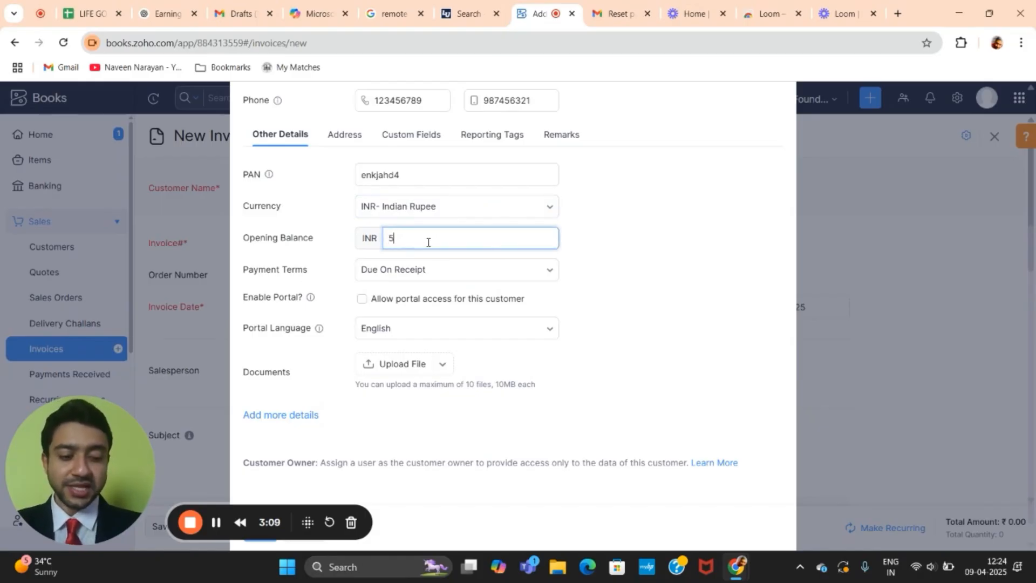
type("0000")
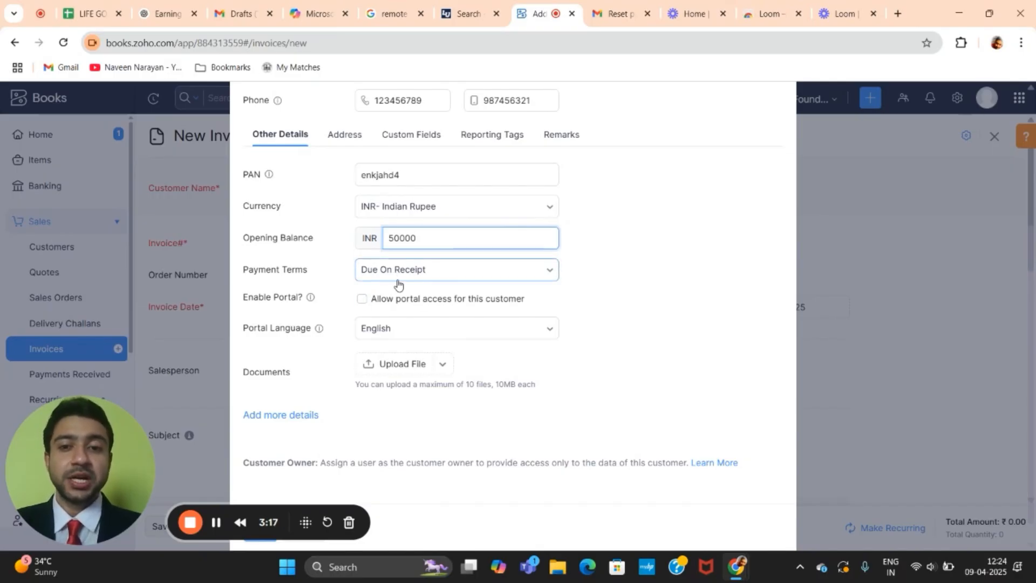
Step: Leave payment terms as Due On Receipt and portal language as English
left_click(463, 272)
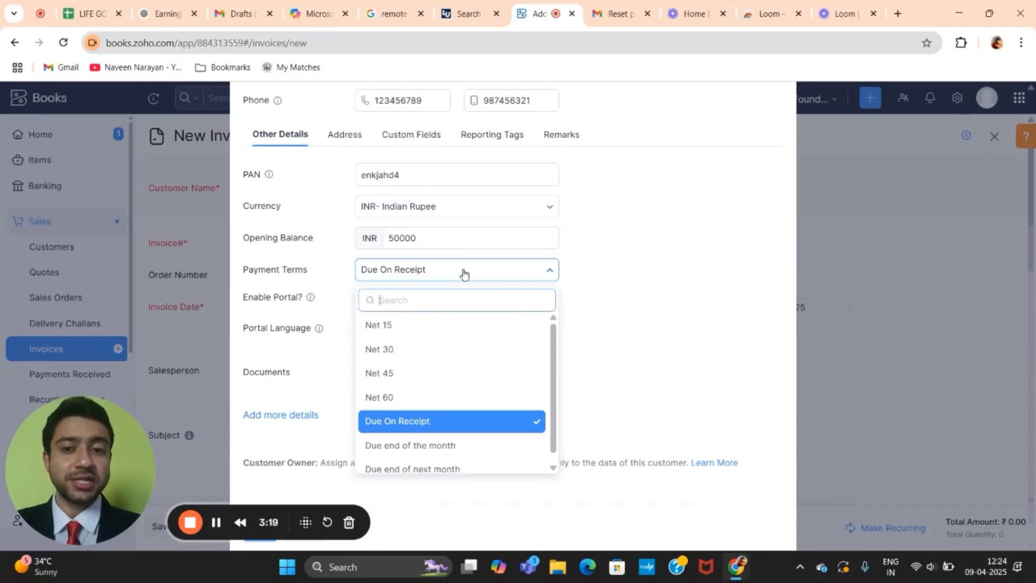
scroll(430, 423, "down", 1)
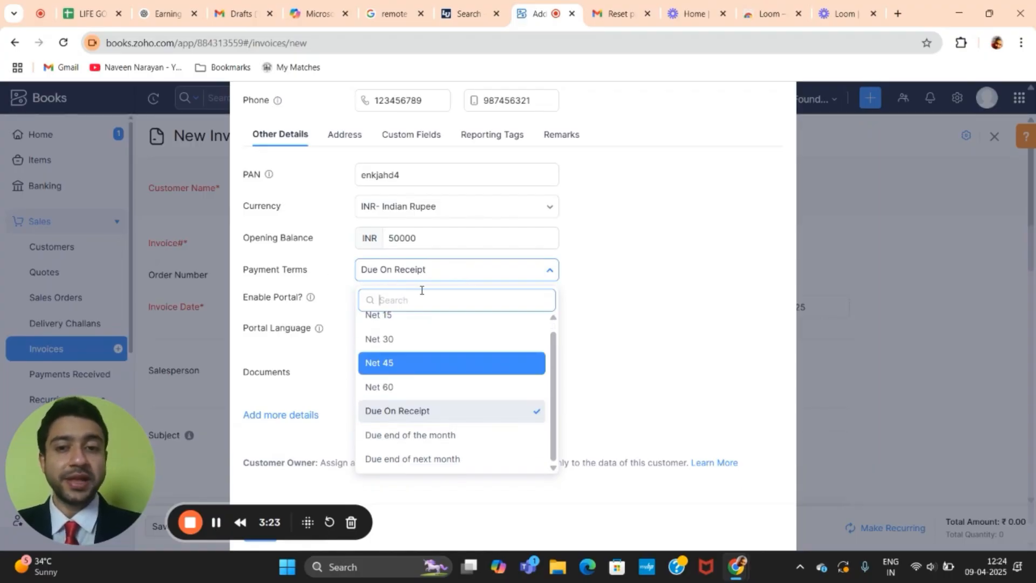
left_click(434, 272)
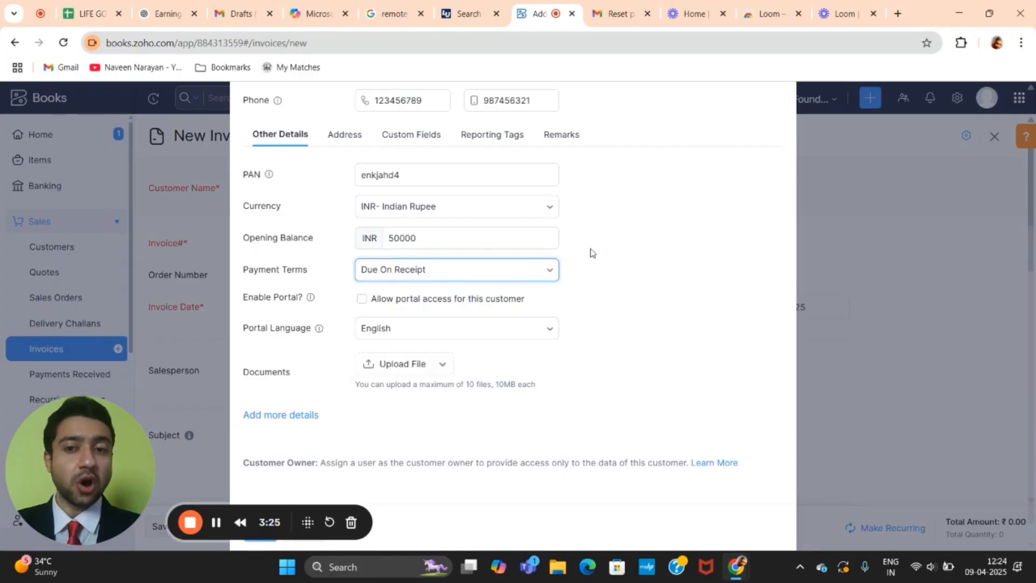
left_click(418, 275)
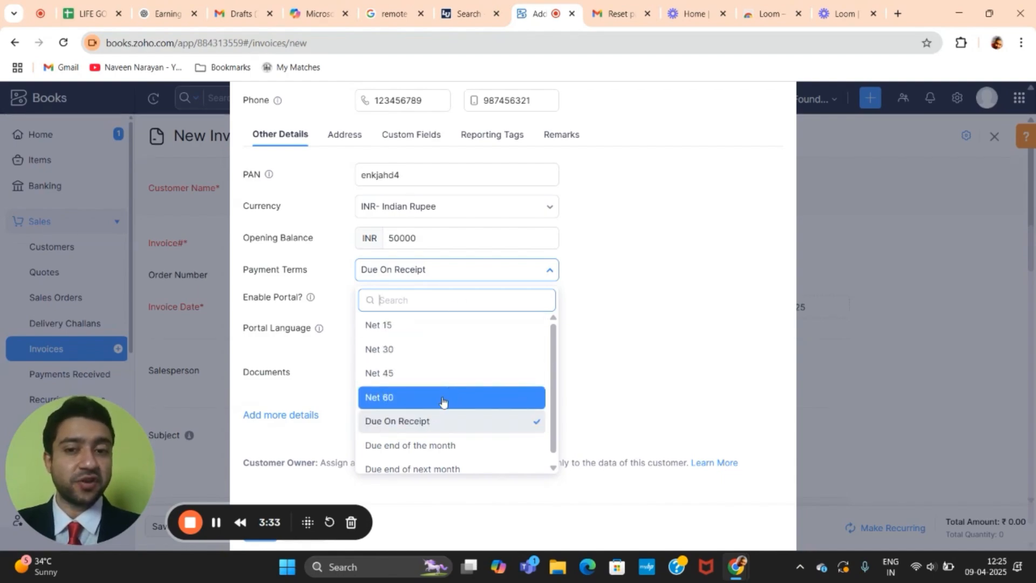
left_click(619, 280)
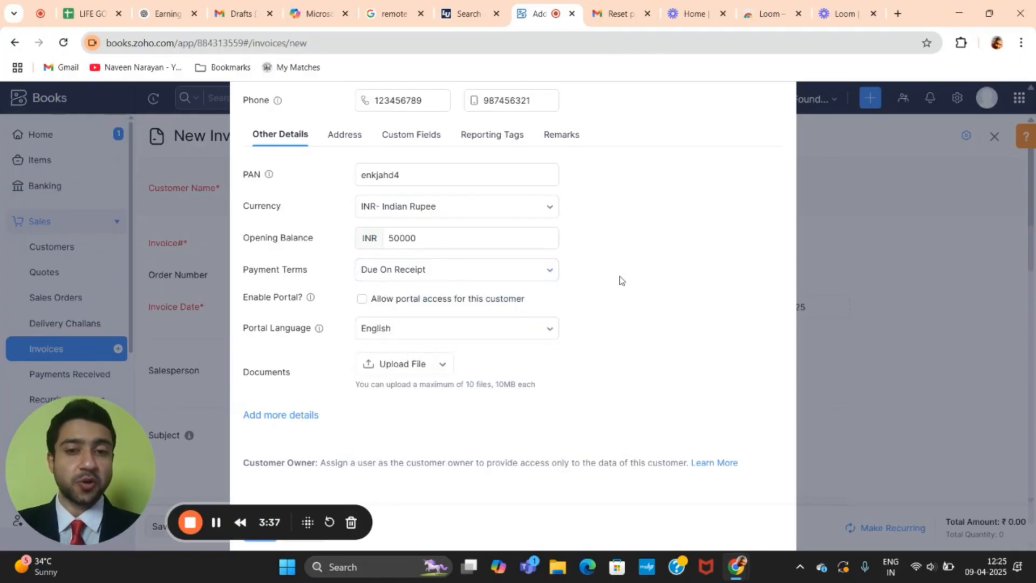
scroll(619, 280, "down", 1)
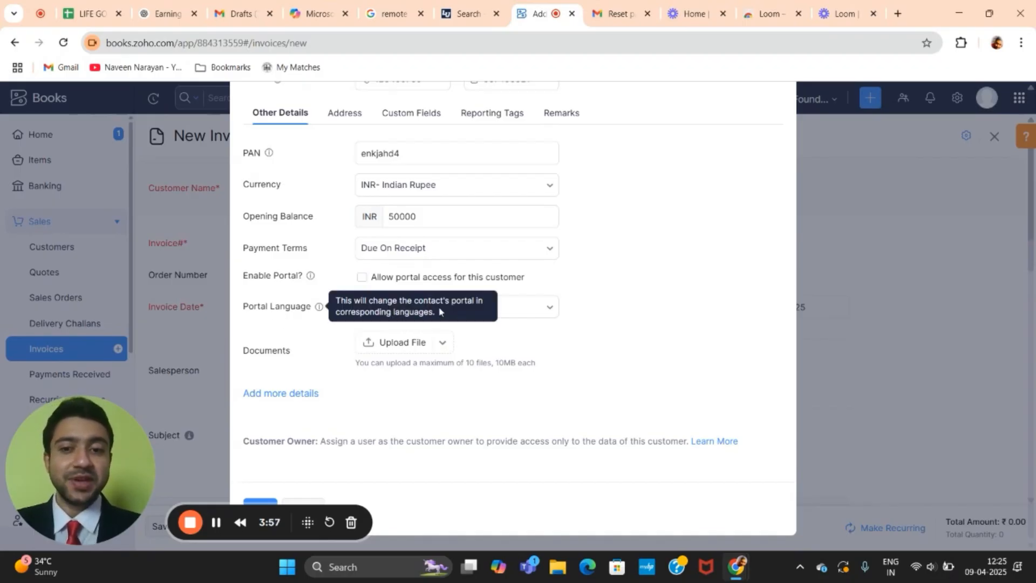
left_click(511, 314)
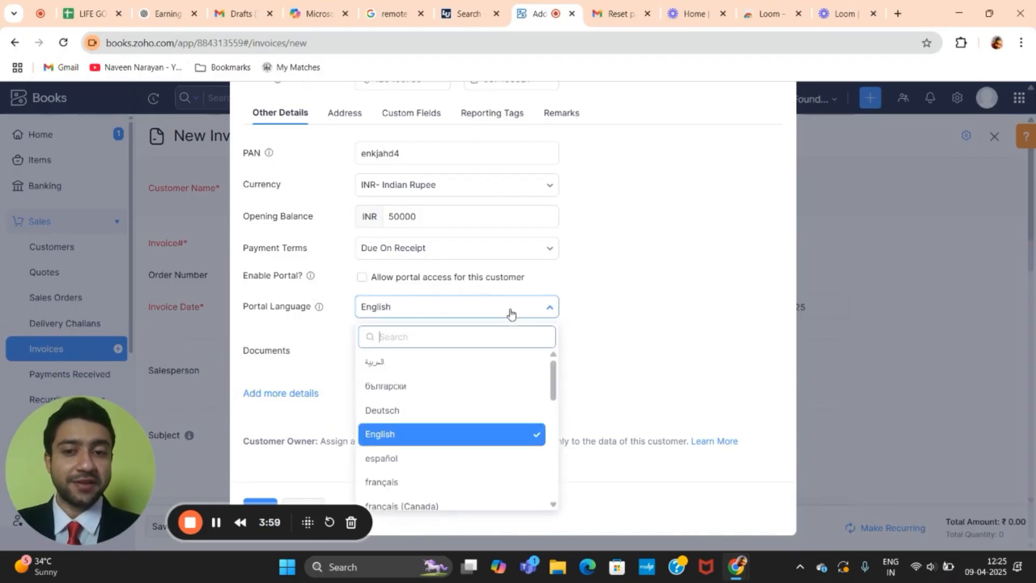
left_click(510, 313)
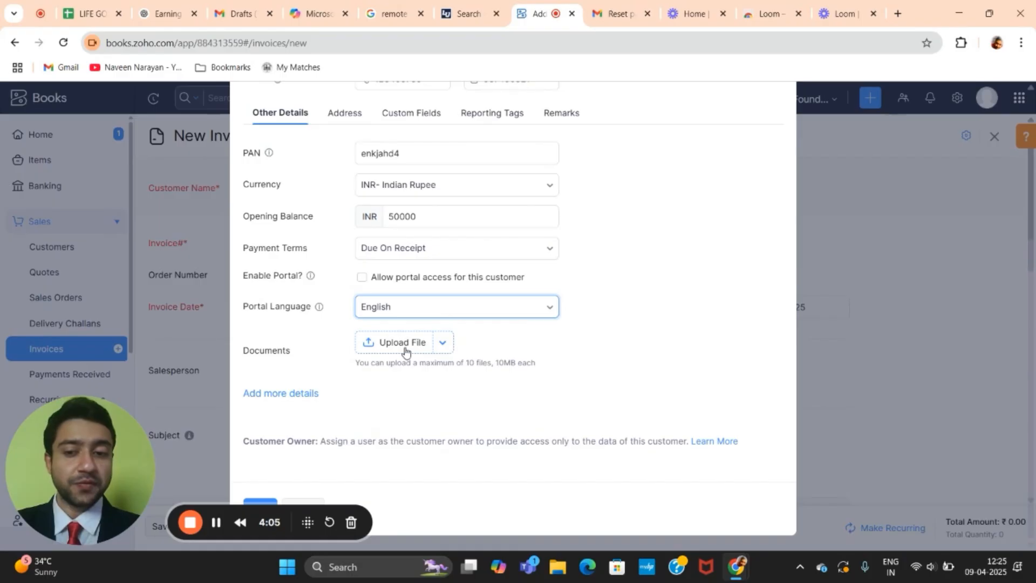
Step: Expand 'Add more details' to show Website URL, Department, Designation and social fields
left_click(293, 402)
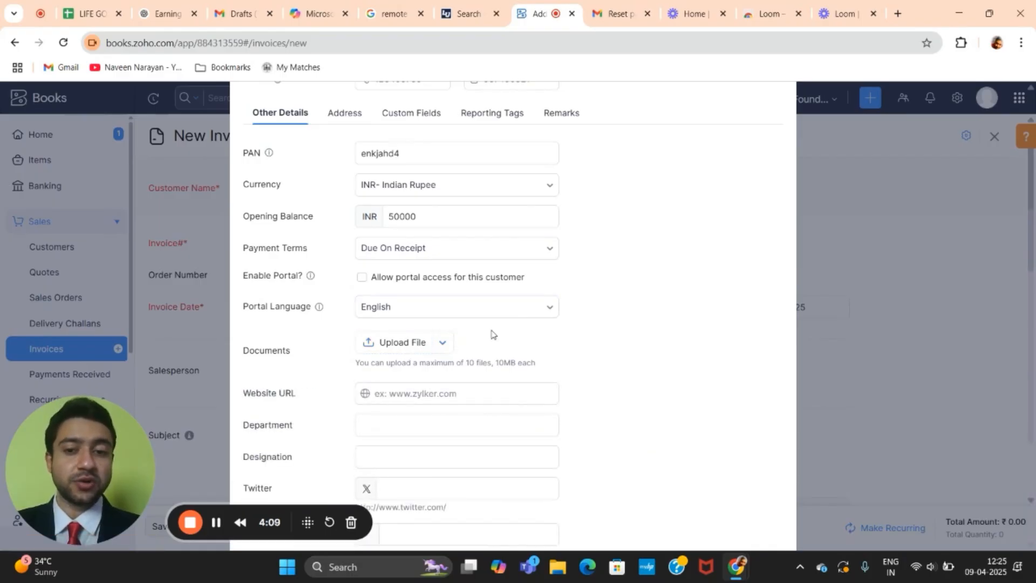
scroll(491, 333, "down", 3)
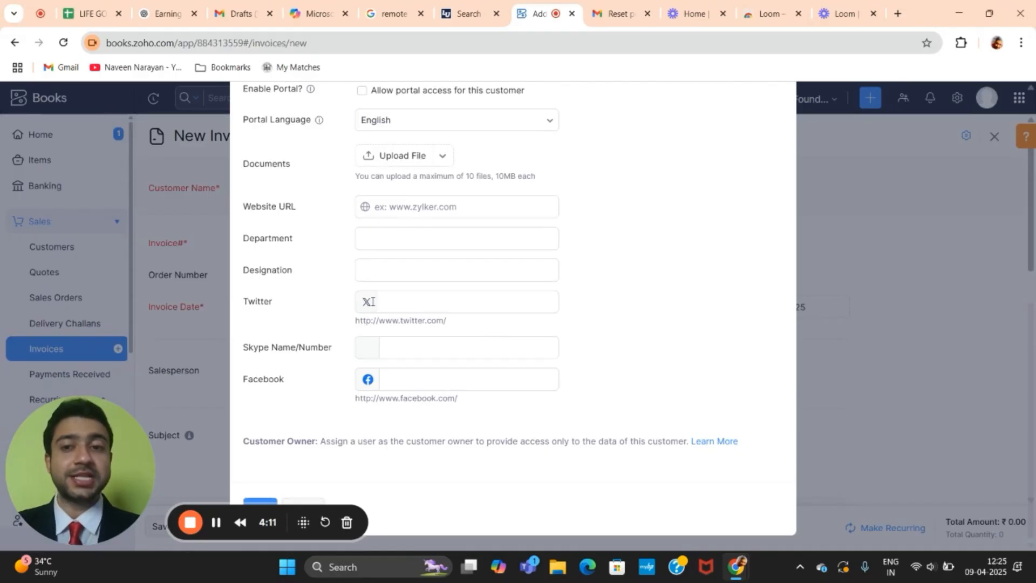
left_click(342, 238)
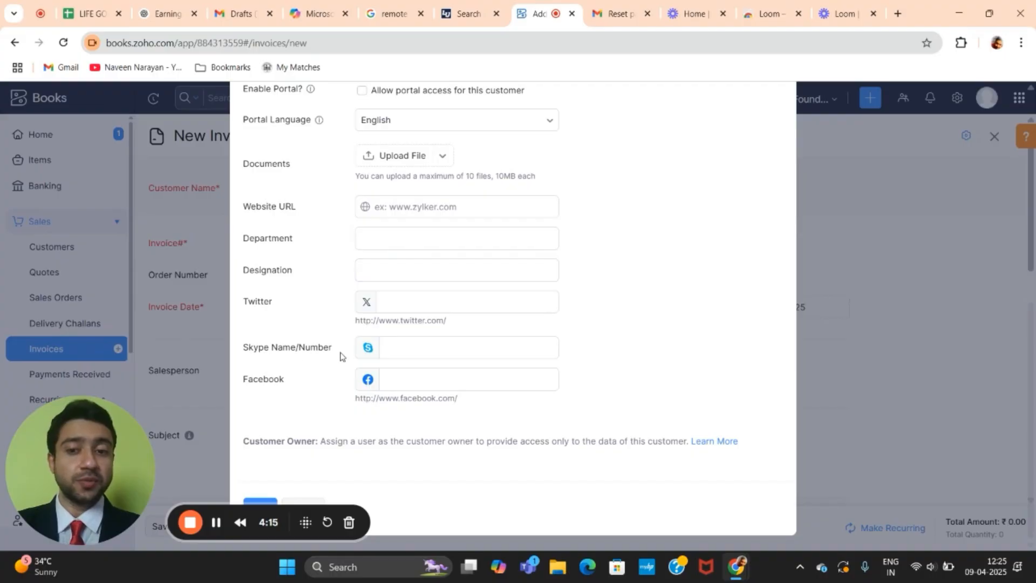
scroll(314, 392, "up", 2)
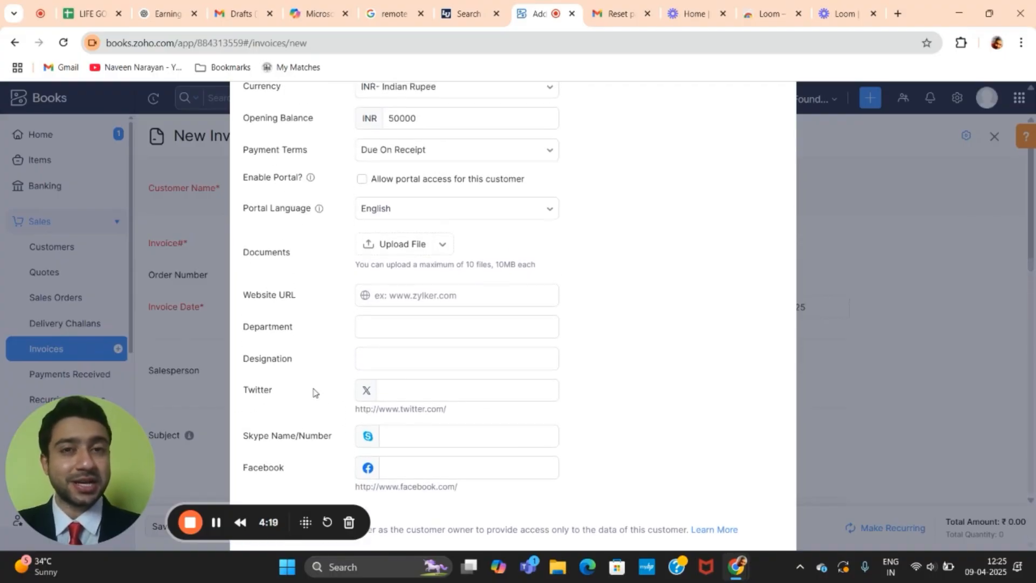
scroll(314, 392, "up", 2)
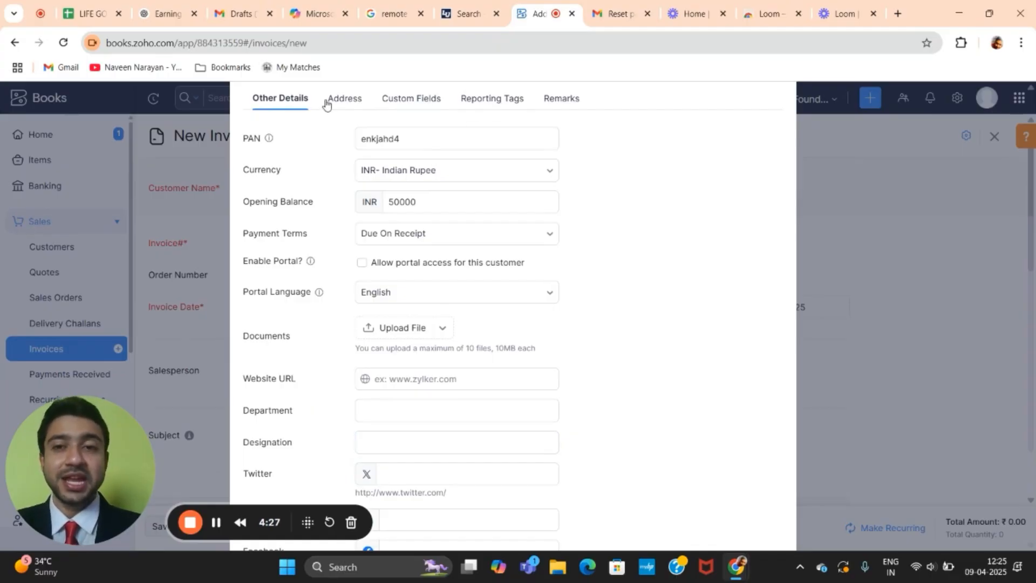
Step: Check the Address section, then save the new customer onto the invoice
left_click(351, 101)
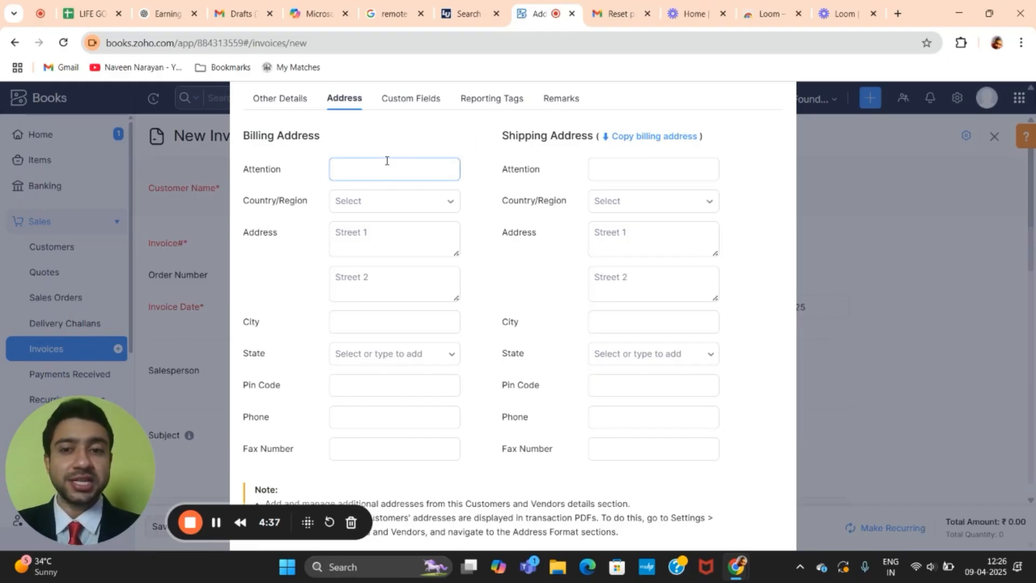
scroll(386, 162, "down", 2)
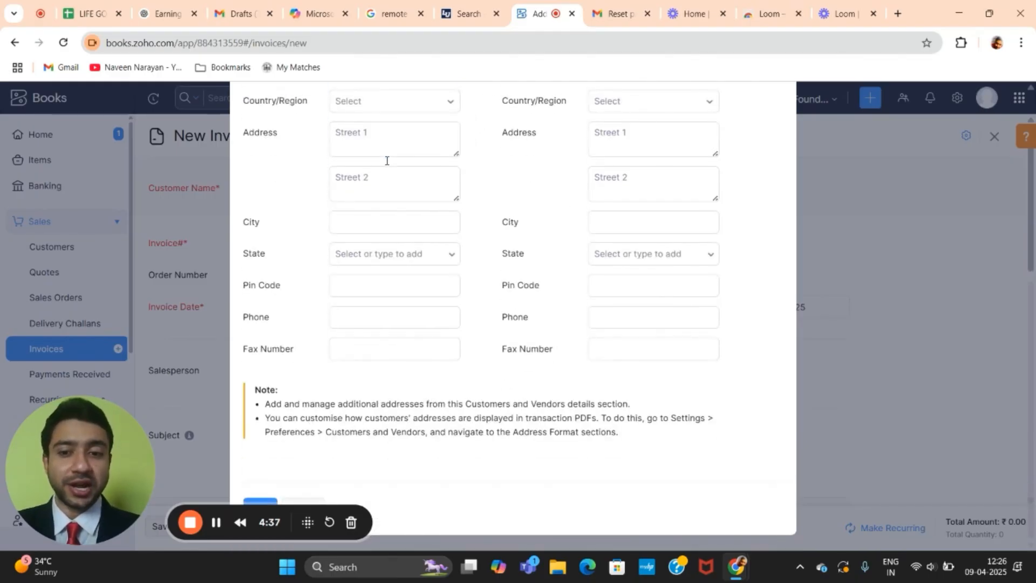
left_click(264, 505)
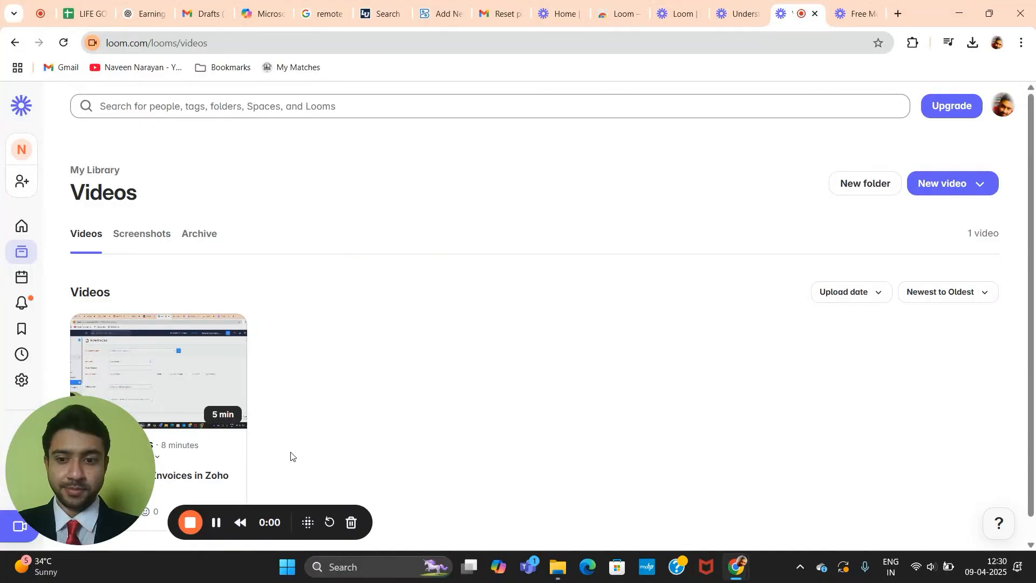
left_click(219, 526)
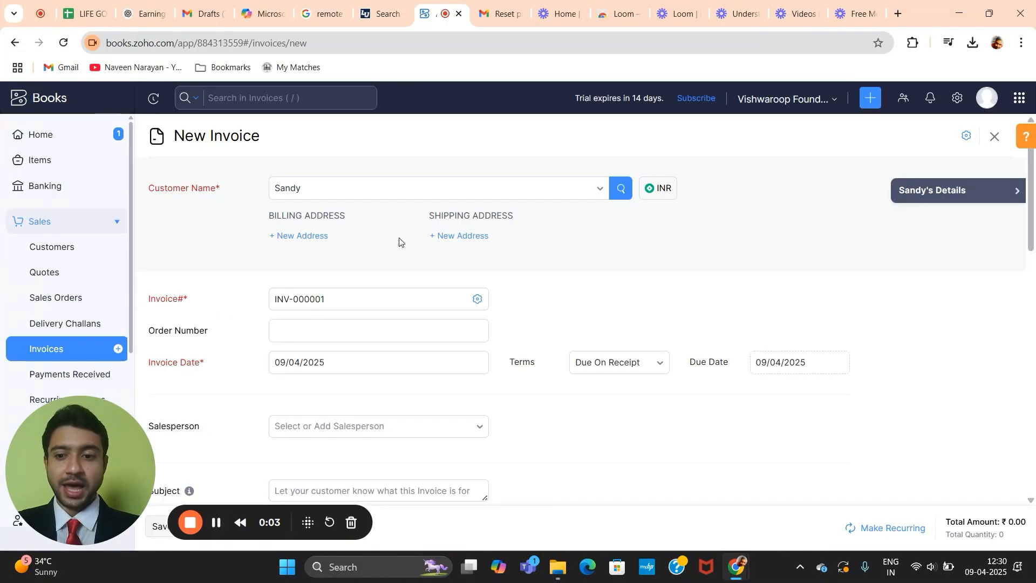
left_click(382, 188)
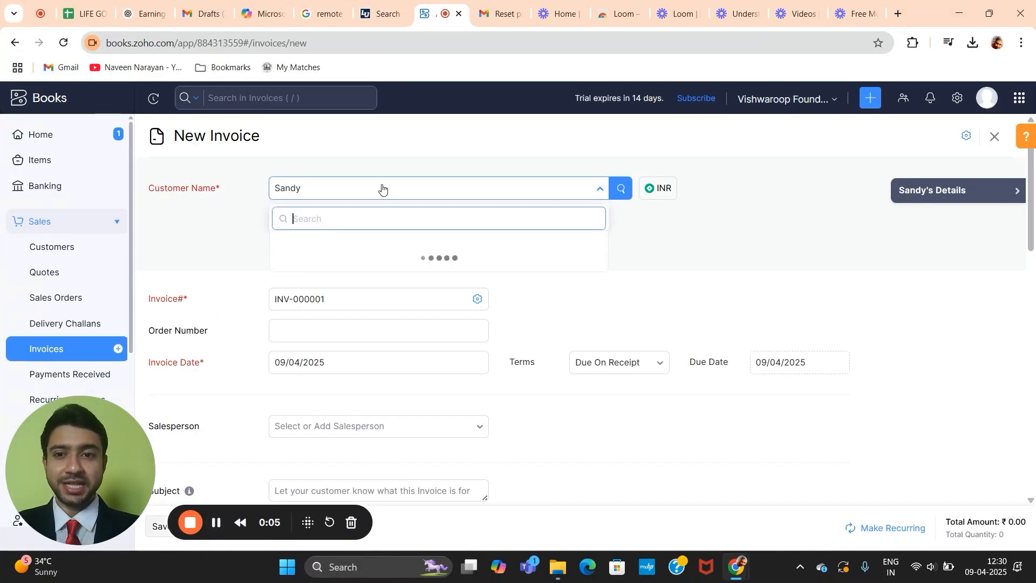
left_click(382, 190)
left_click(383, 190)
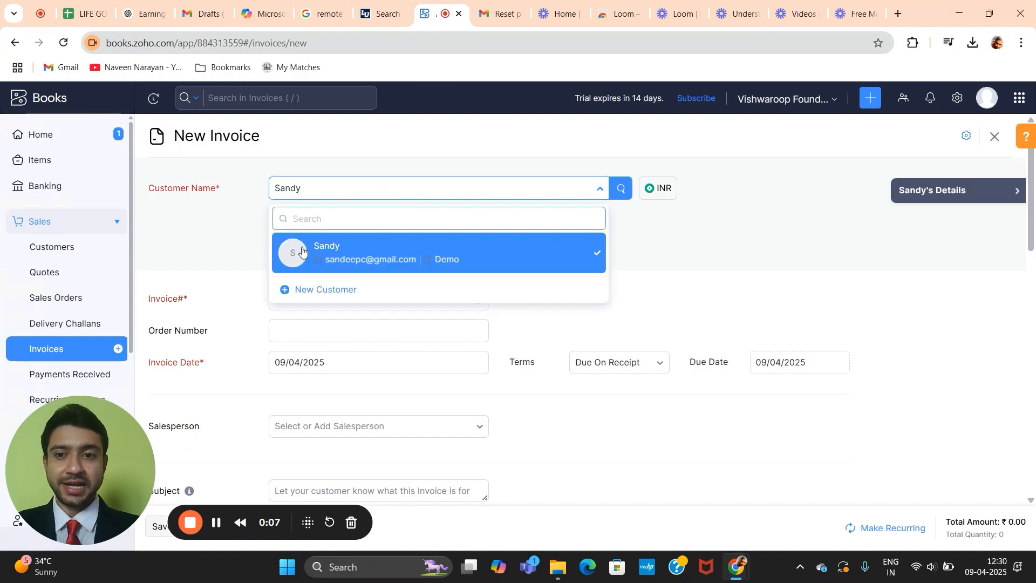
left_click(404, 257)
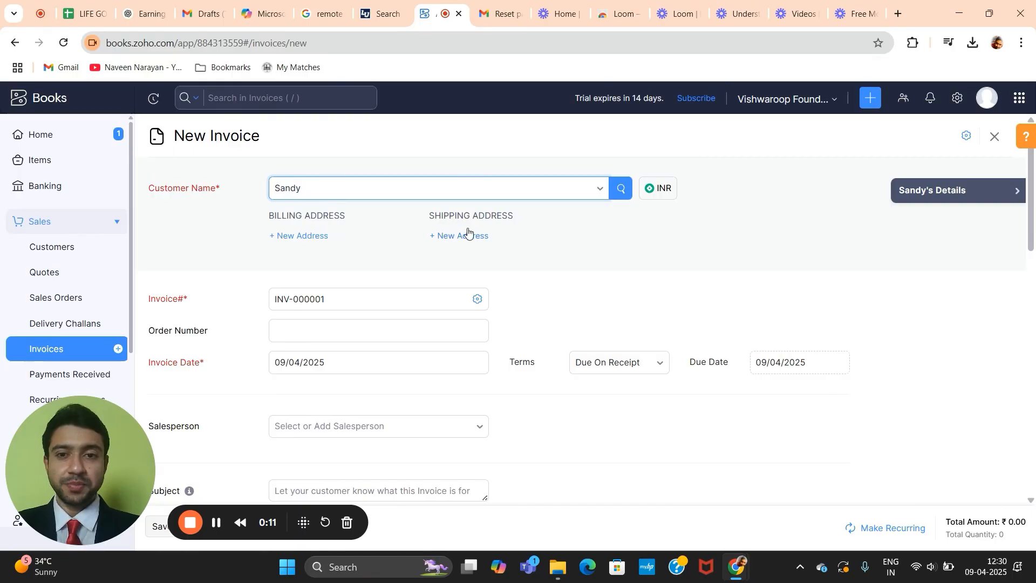
scroll(482, 233, "down", 1)
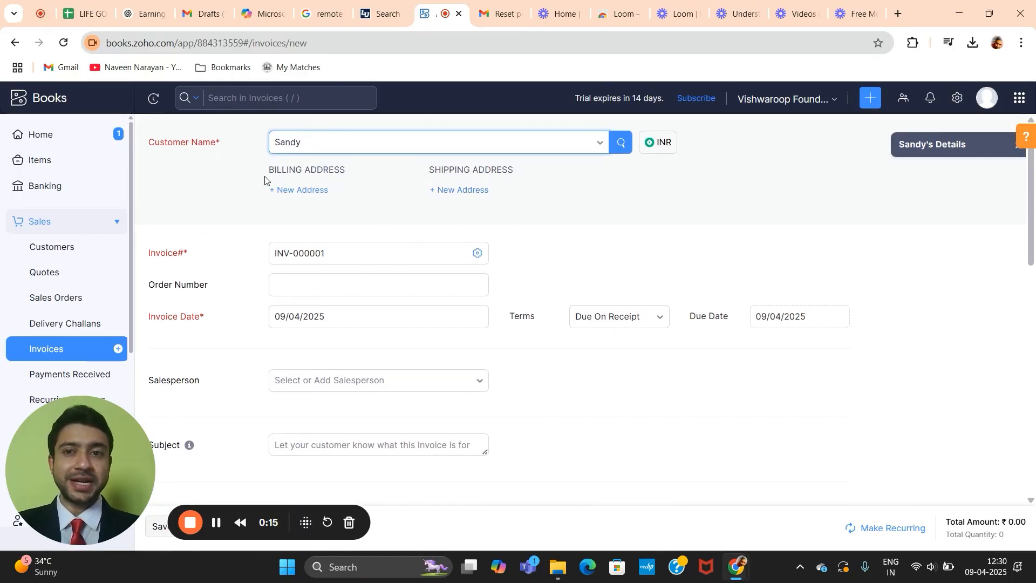
left_click(303, 191)
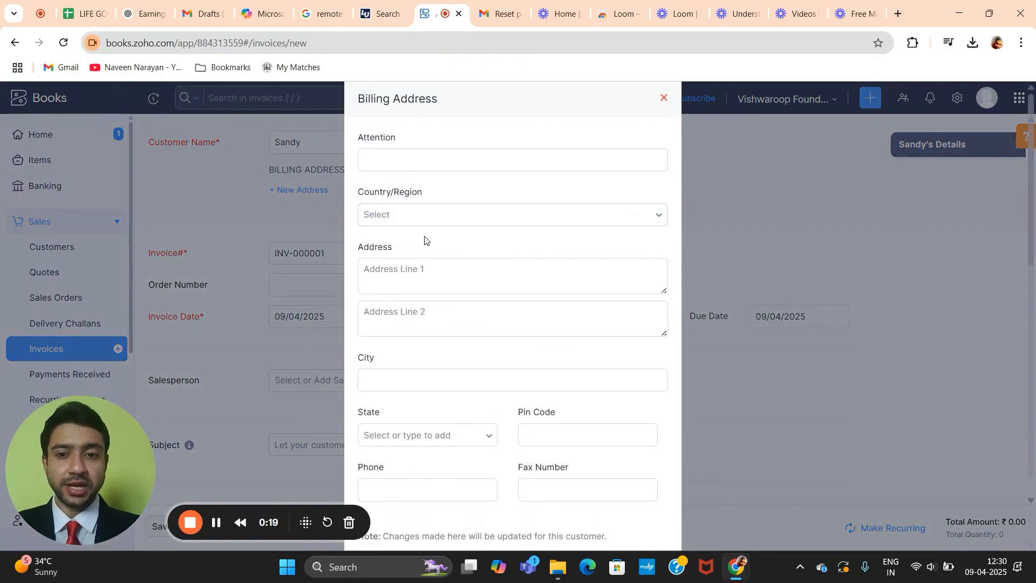
left_click(405, 160)
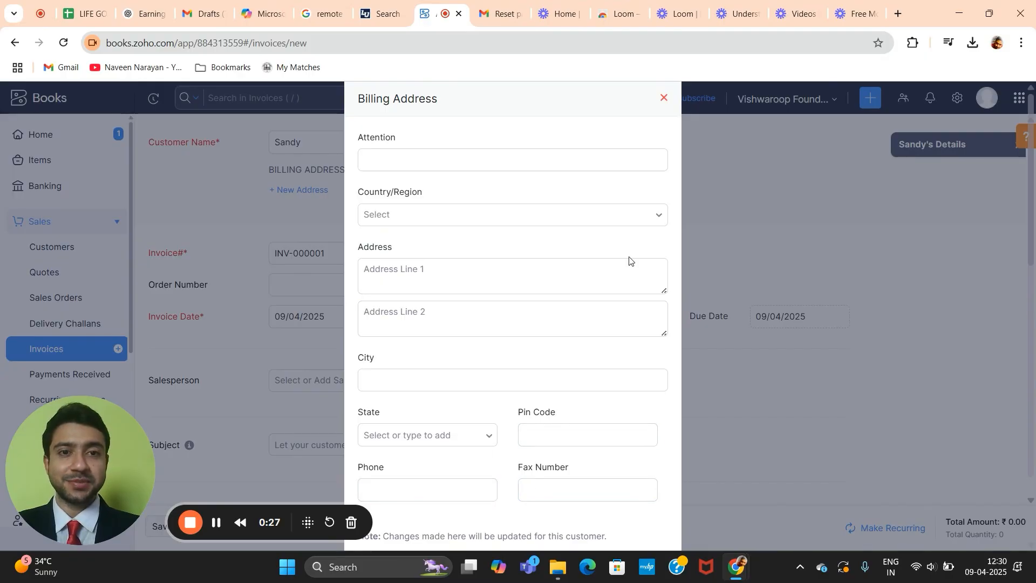
left_click(665, 97)
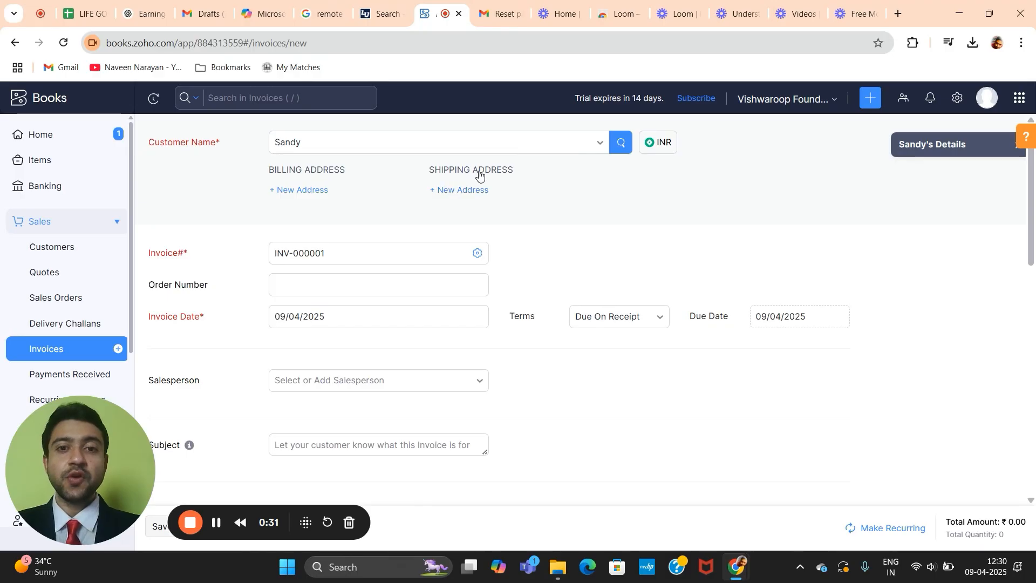
left_click(461, 196)
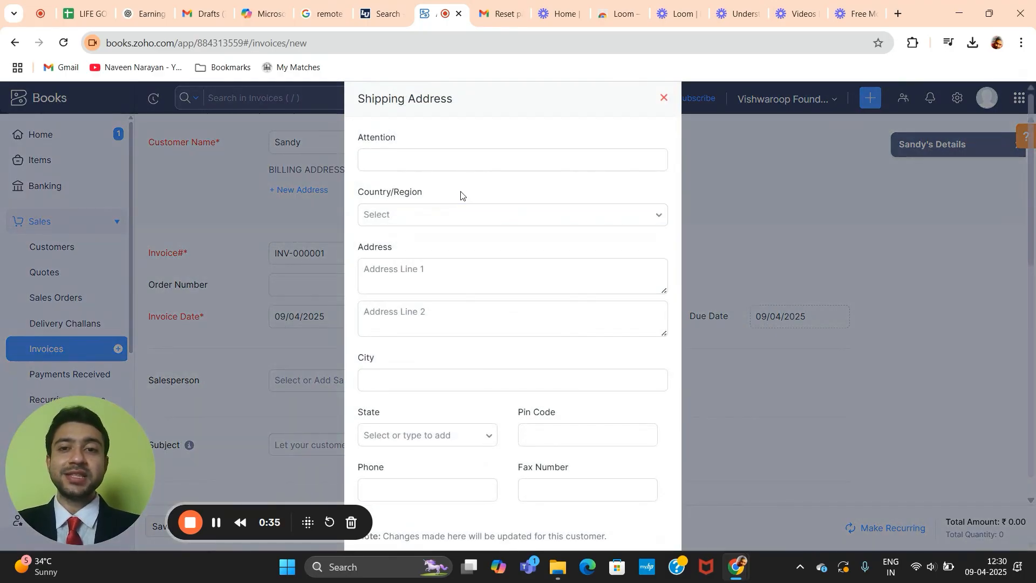
left_click(420, 159)
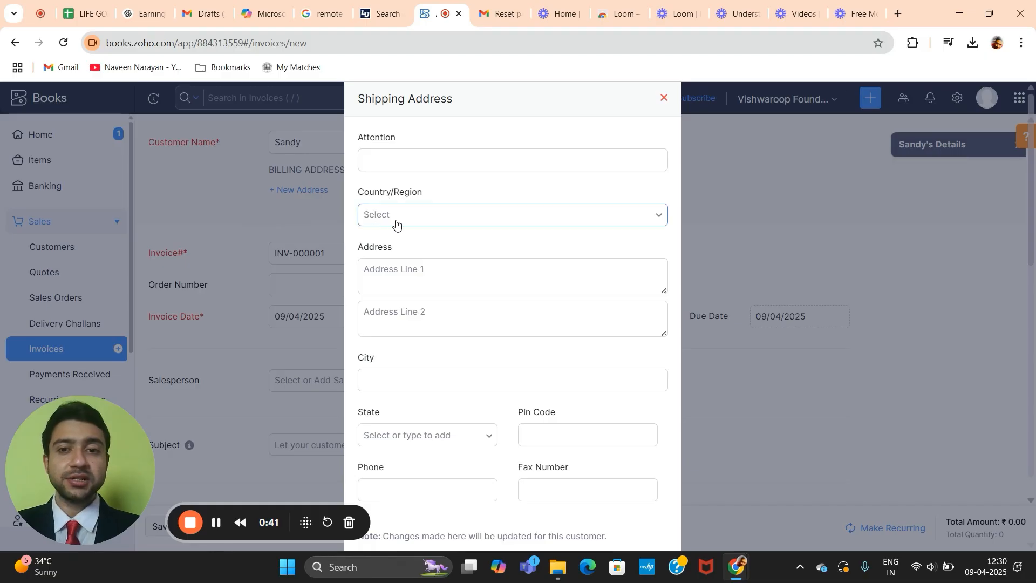
left_click(390, 284)
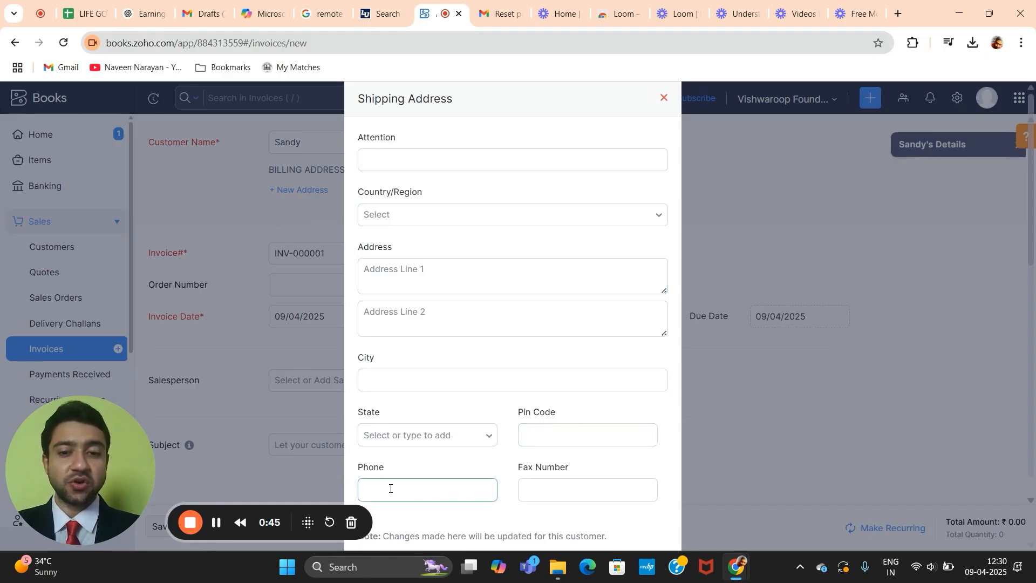
left_click(663, 99)
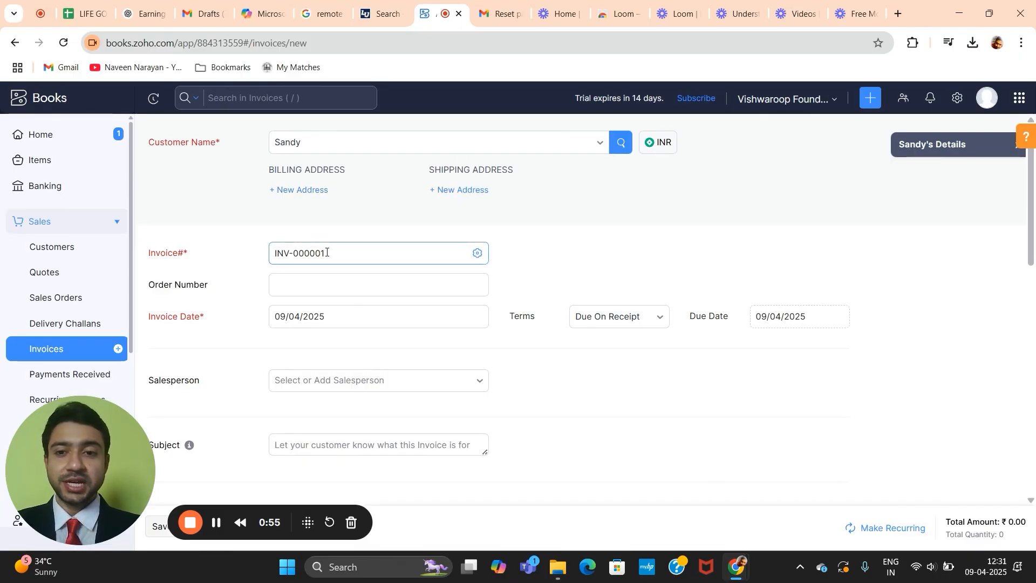
Step: Enter order number 59 and leave the invoice terms as Due On Receipt
scroll(340, 252, "down", 2)
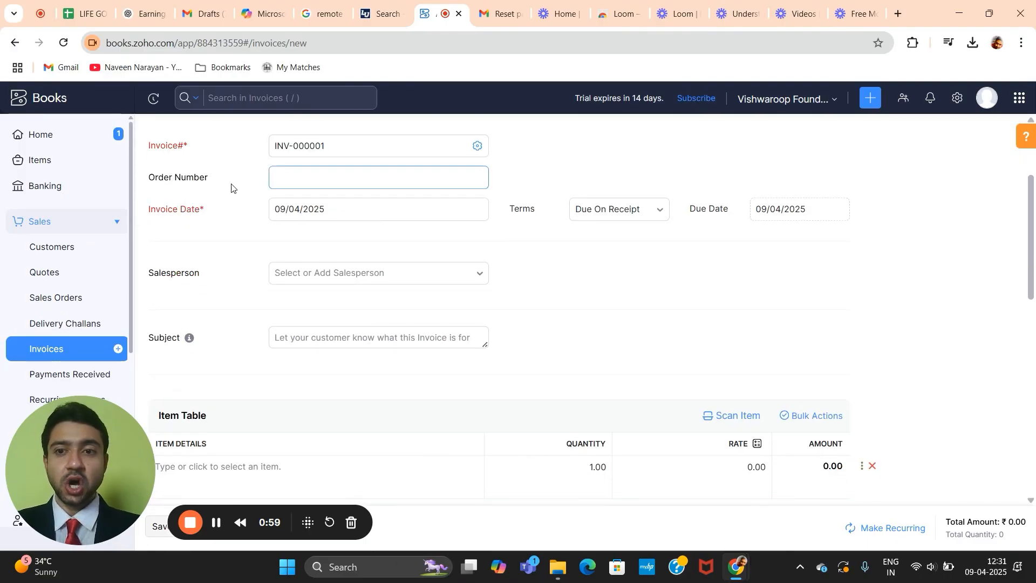
left_click(333, 174)
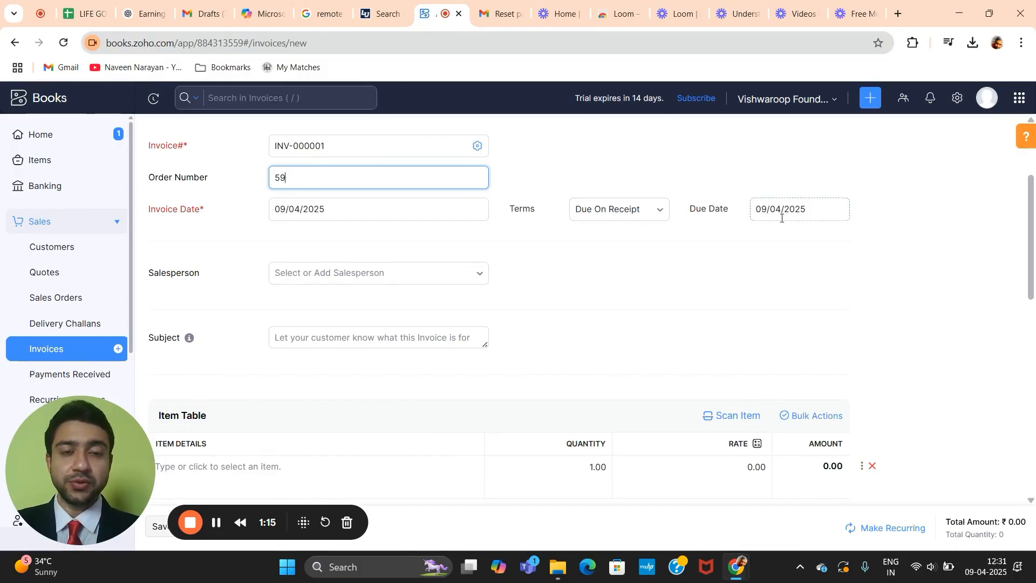
left_click(654, 216)
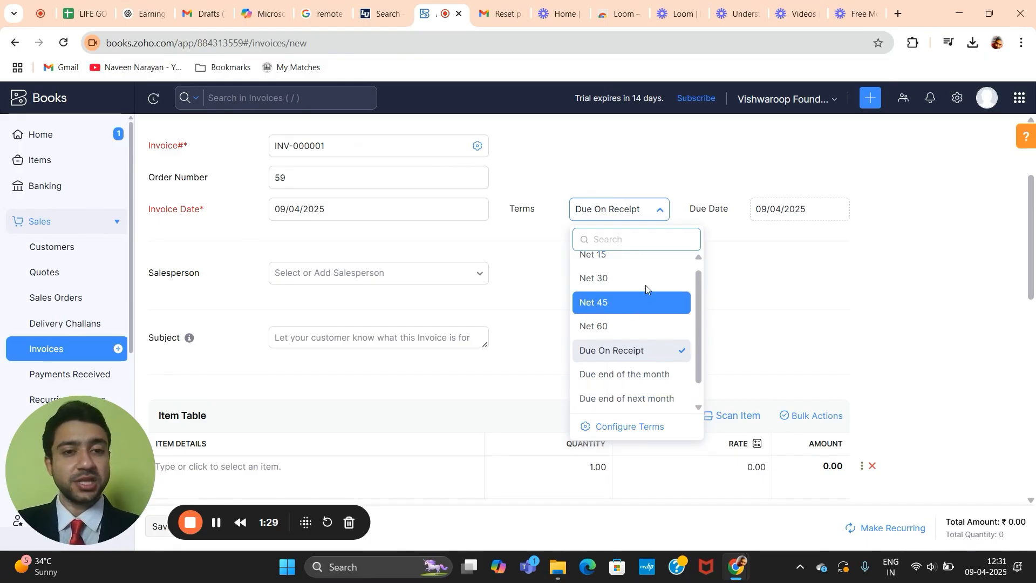
left_click(738, 271)
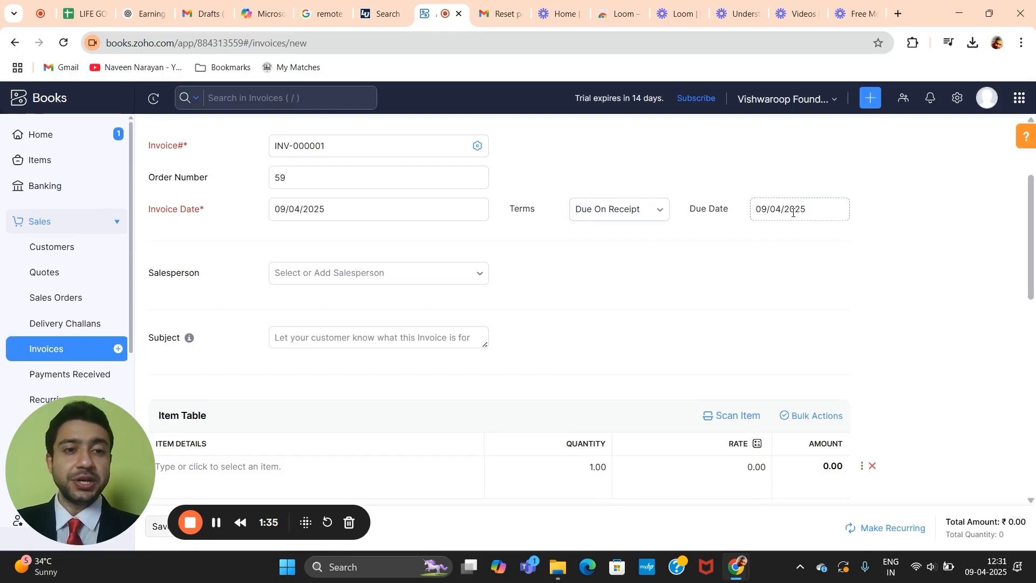
scroll(793, 213, "down", 1)
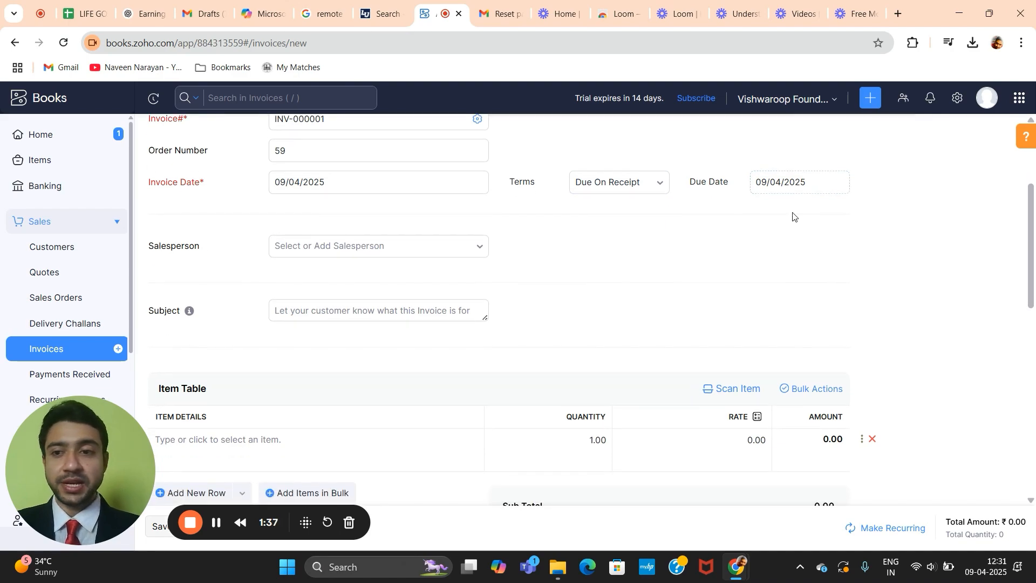
scroll(793, 213, "down", 1)
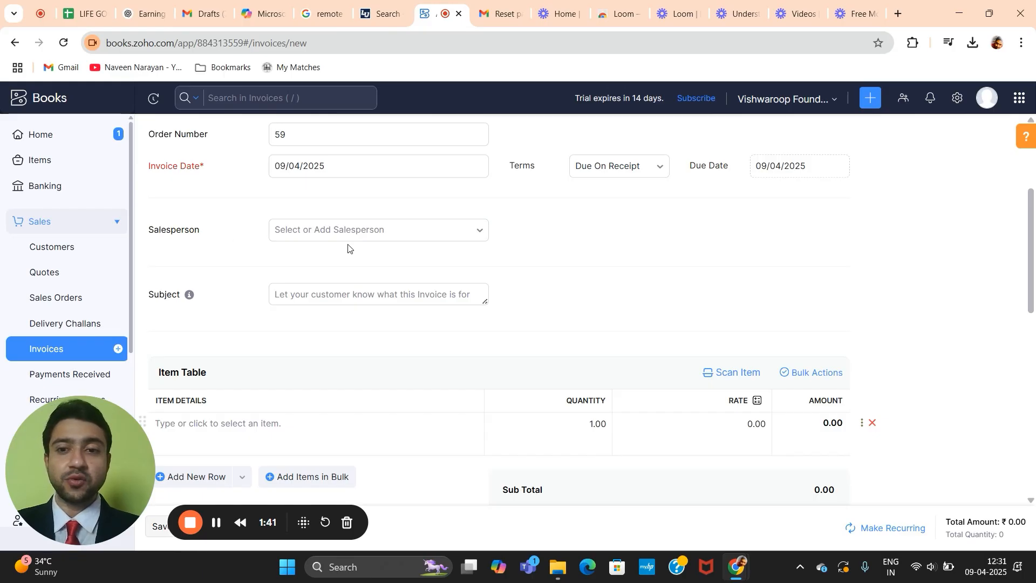
Step: Search the invoice's Salesperson list for the salesperson's name, finding none
left_click(362, 237)
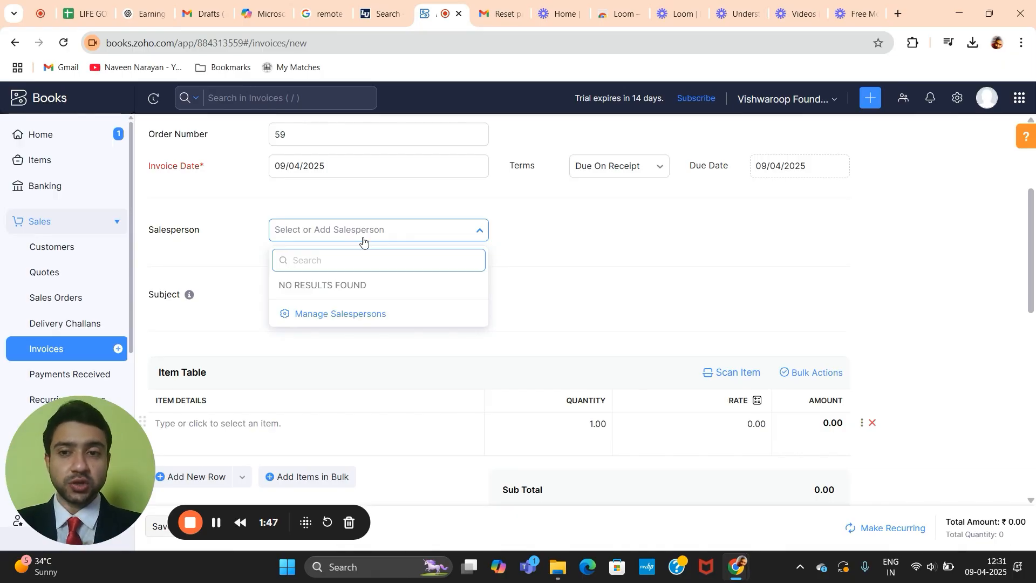
type("H")
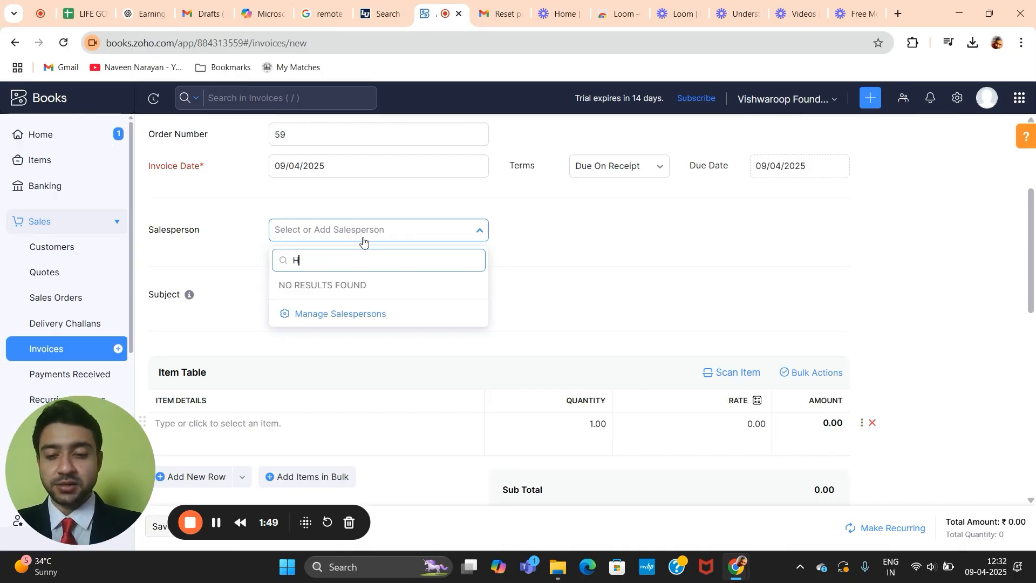
type("arish")
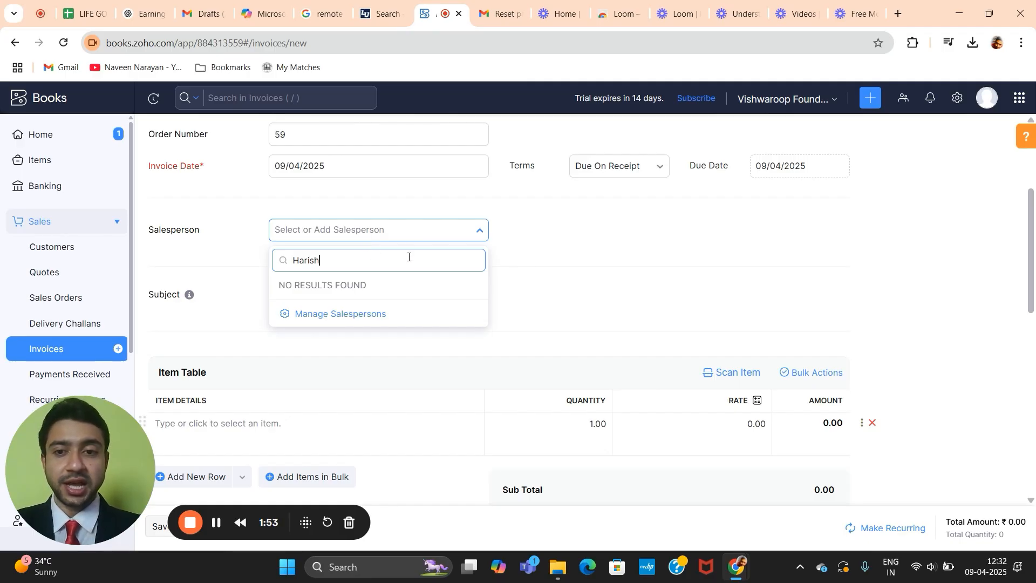
Step: In Manage Salespersons, add a salesperson with name and e-mail, then save and select them
left_click(334, 314)
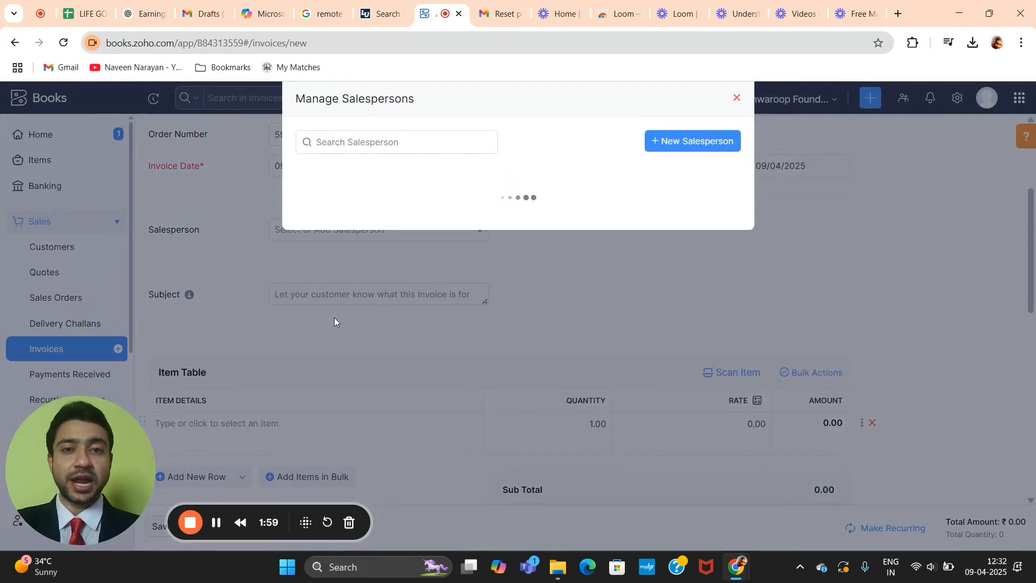
left_click(357, 142)
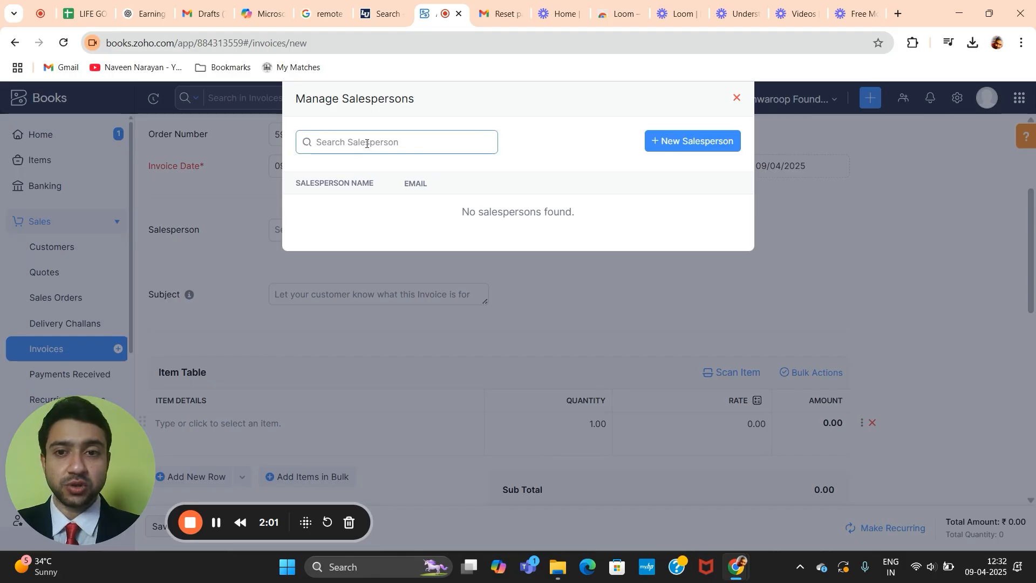
type("Harish")
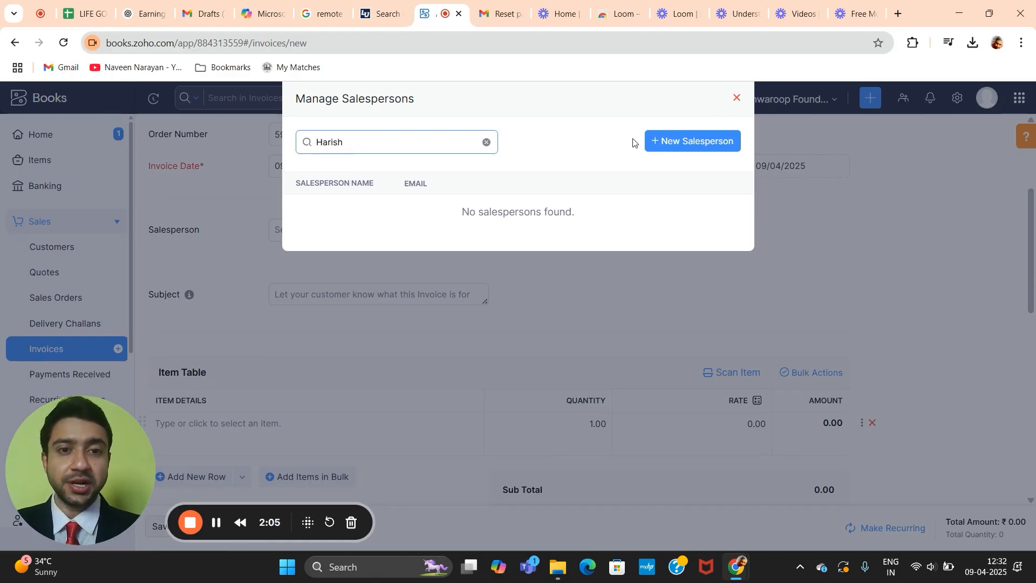
left_click(717, 142)
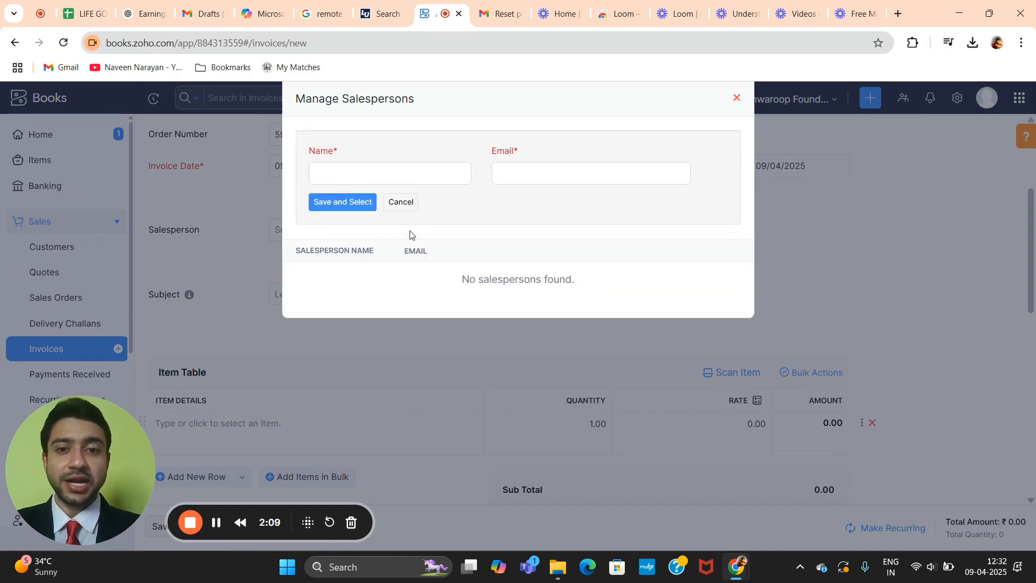
left_click(348, 211)
left_click(351, 237)
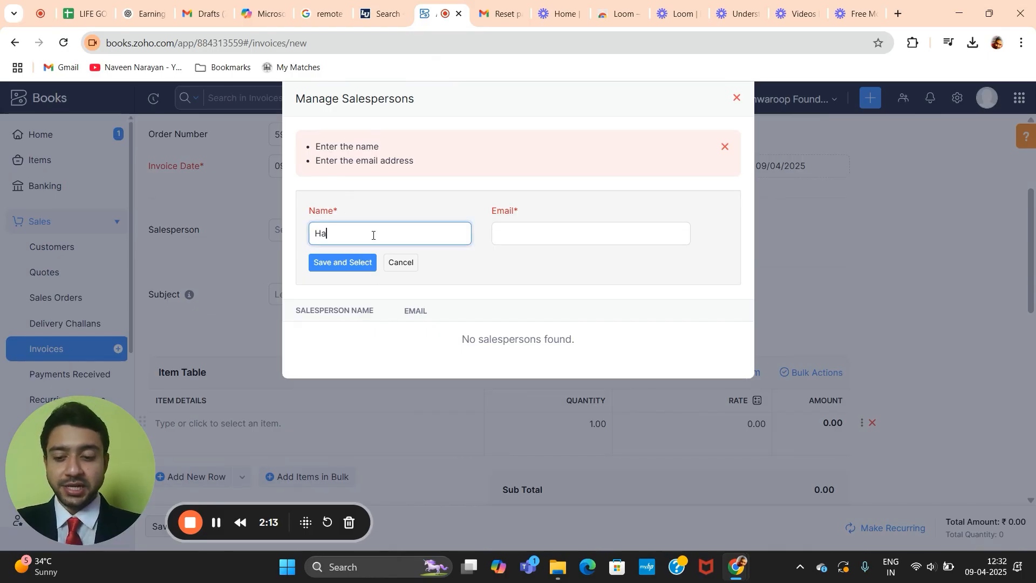
left_click(503, 236)
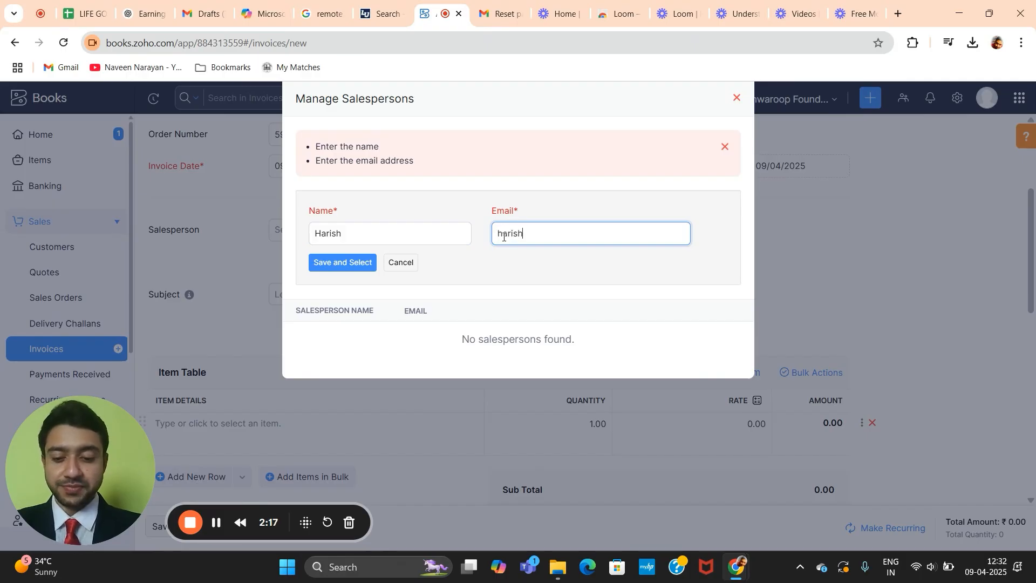
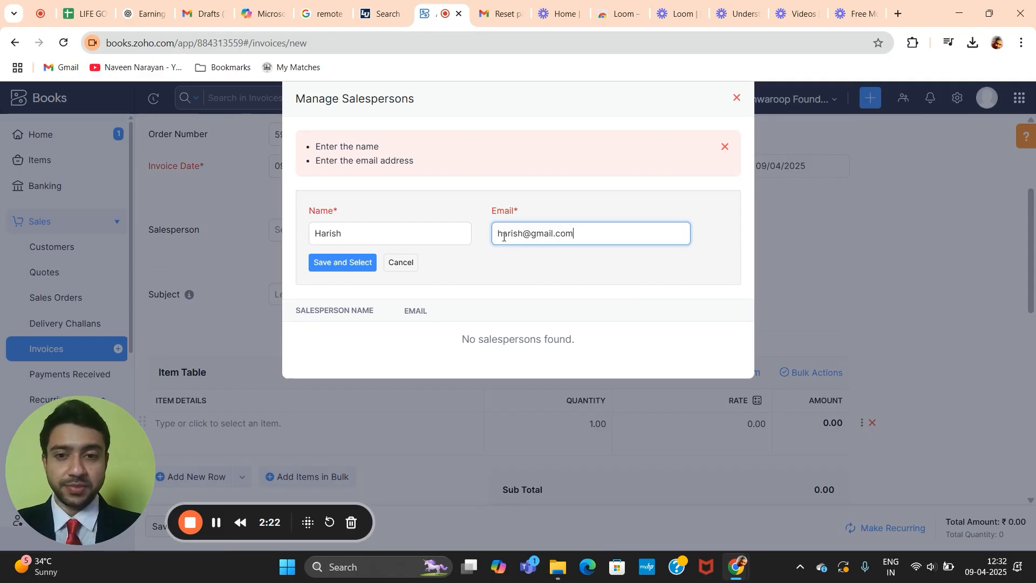
left_click(359, 266)
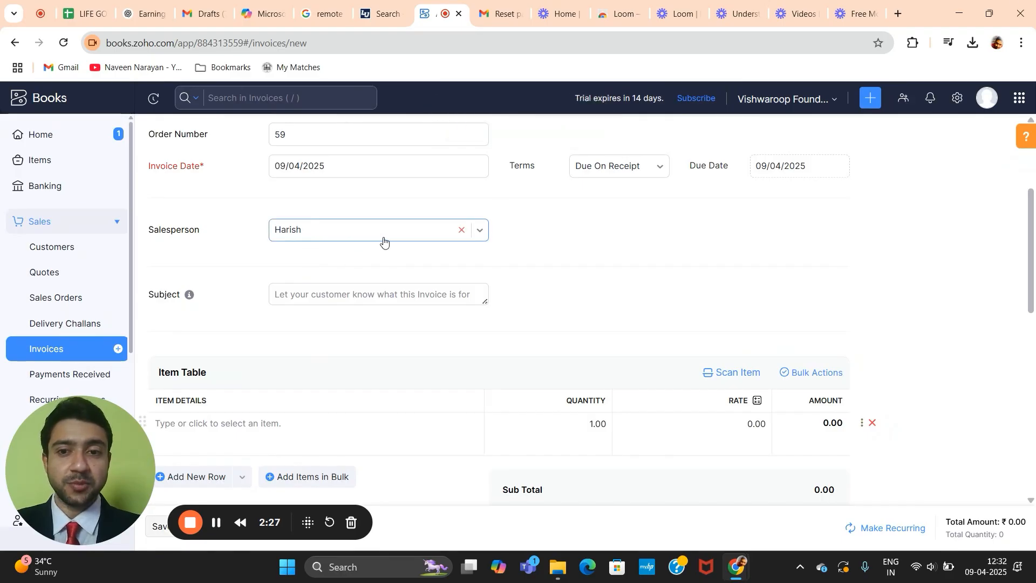
Step: Enter 'Painting Products Sold' as the invoice subject
scroll(383, 240, "down", 1)
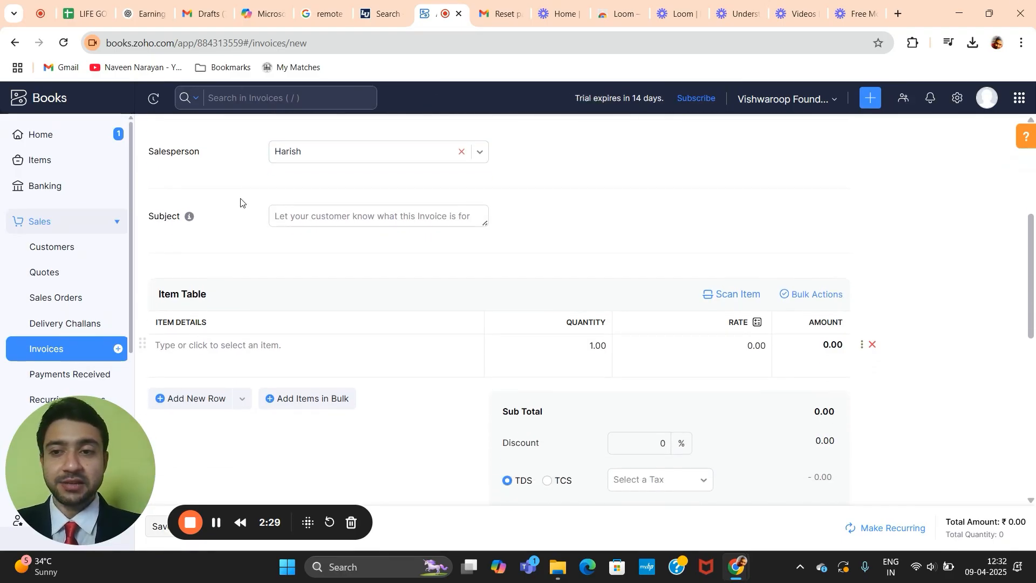
left_click(386, 219)
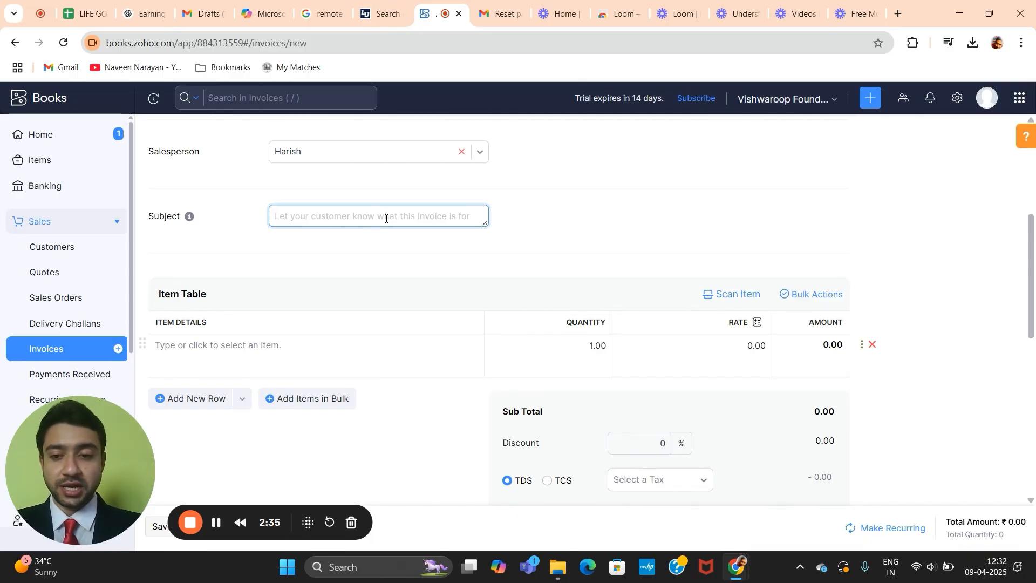
type("Pain")
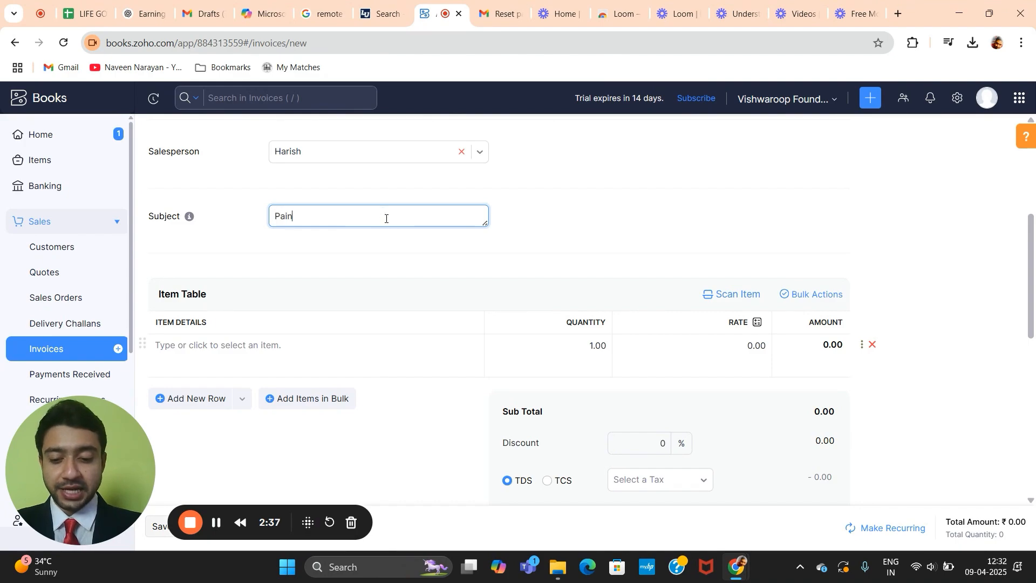
type("ting P")
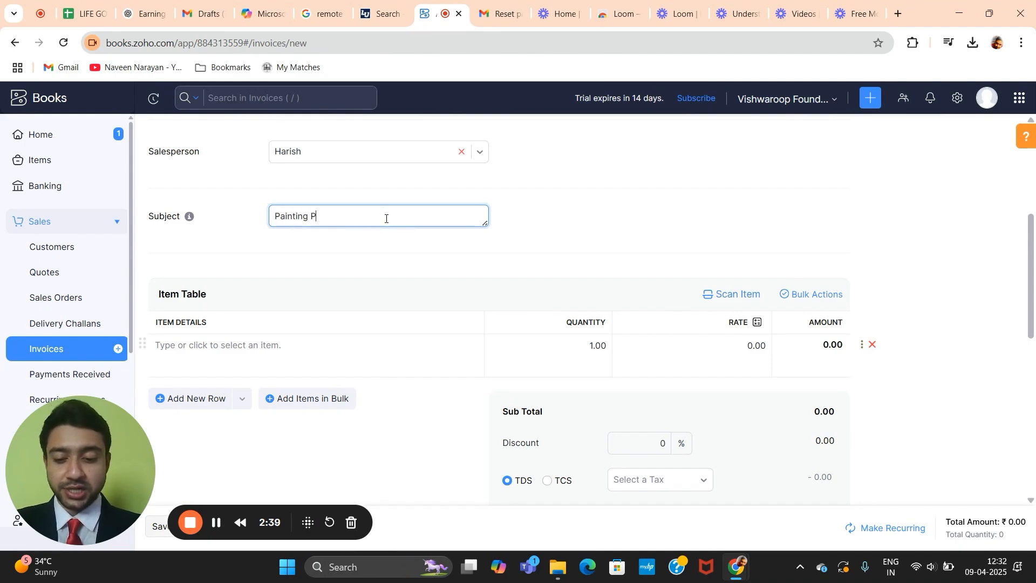
type("roduct")
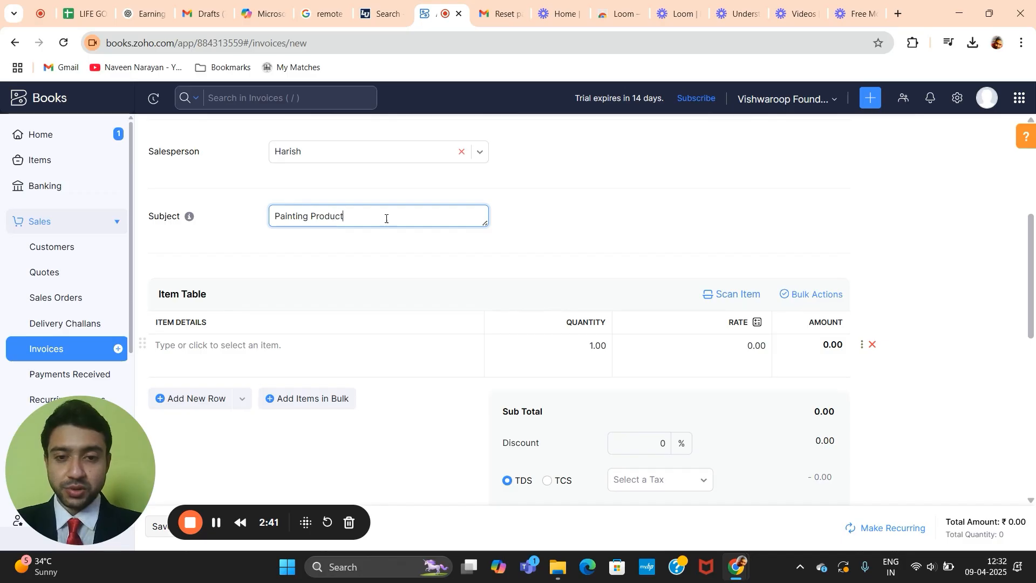
type("s Sold")
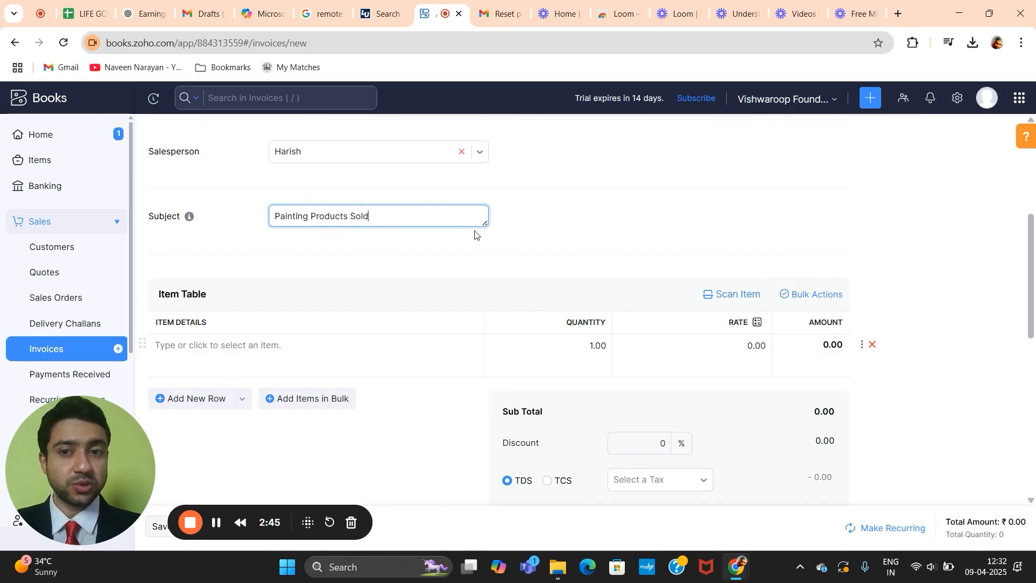
scroll(475, 235, "down", 1)
scroll(475, 235, "down", 1)
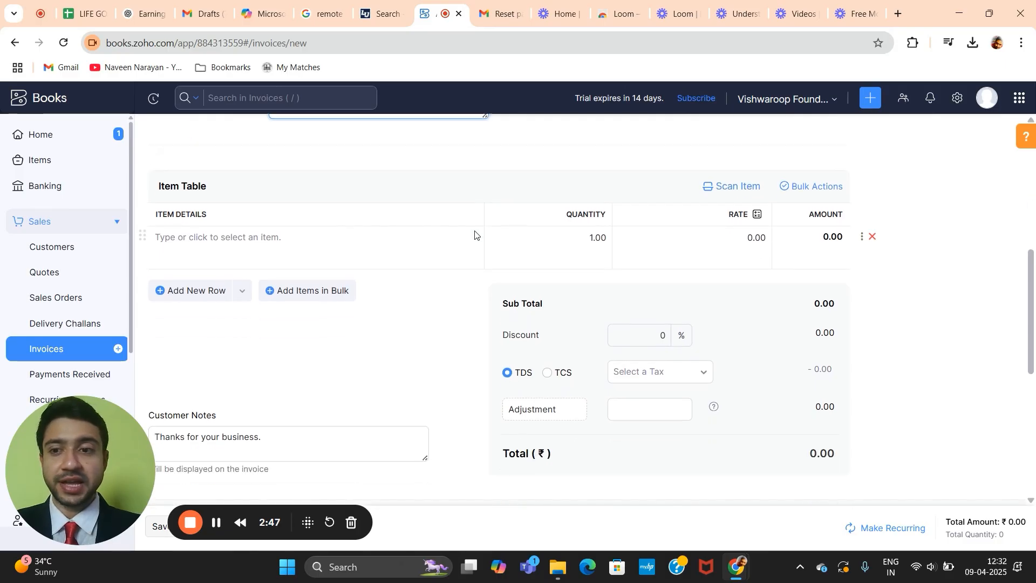
left_click(354, 218)
Step: Add a Royal Paints line at quantity 5 and rate 100, plus an empty second item row
left_click(231, 218)
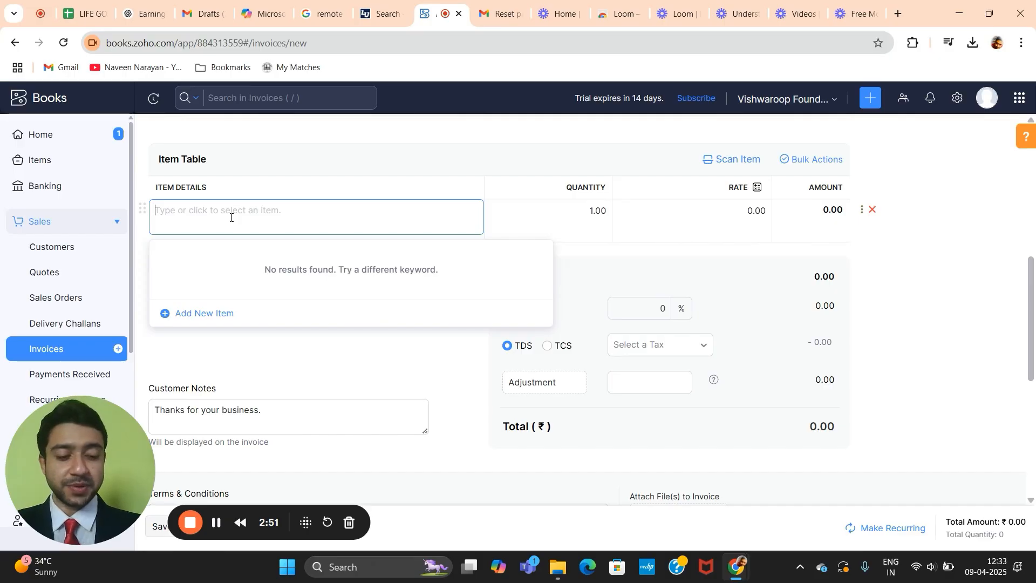
type("Roya")
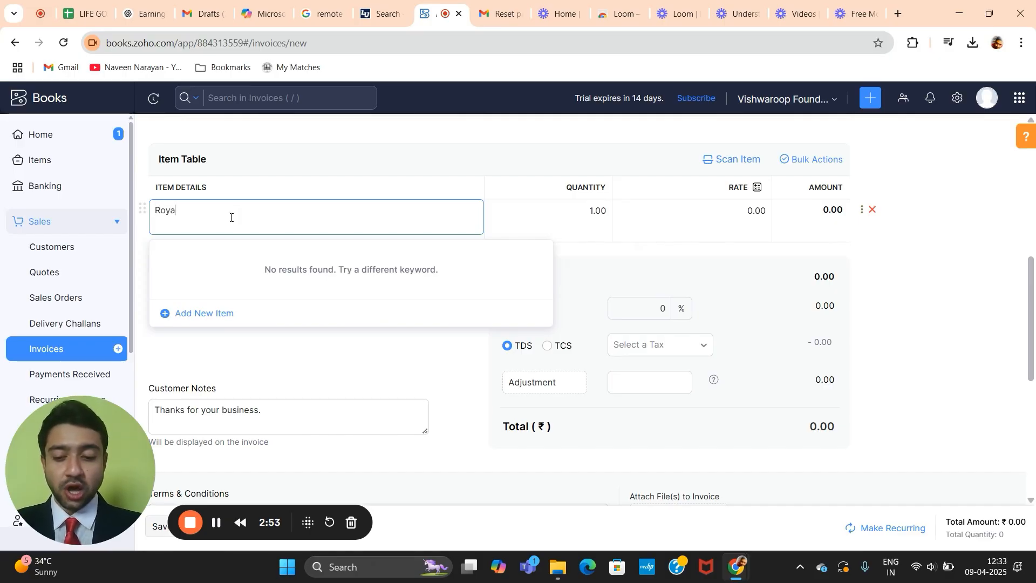
type("l Pai")
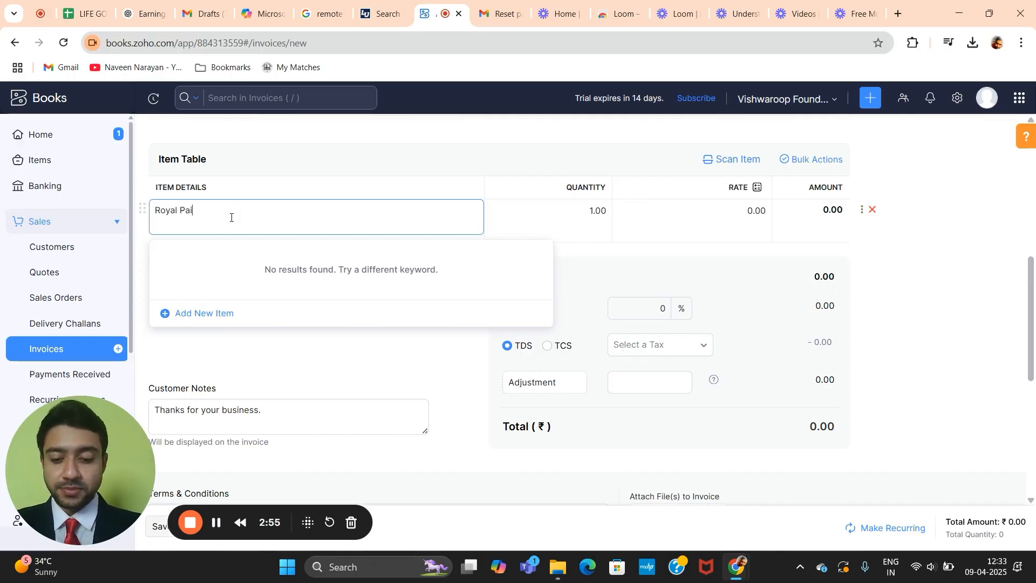
type("nt")
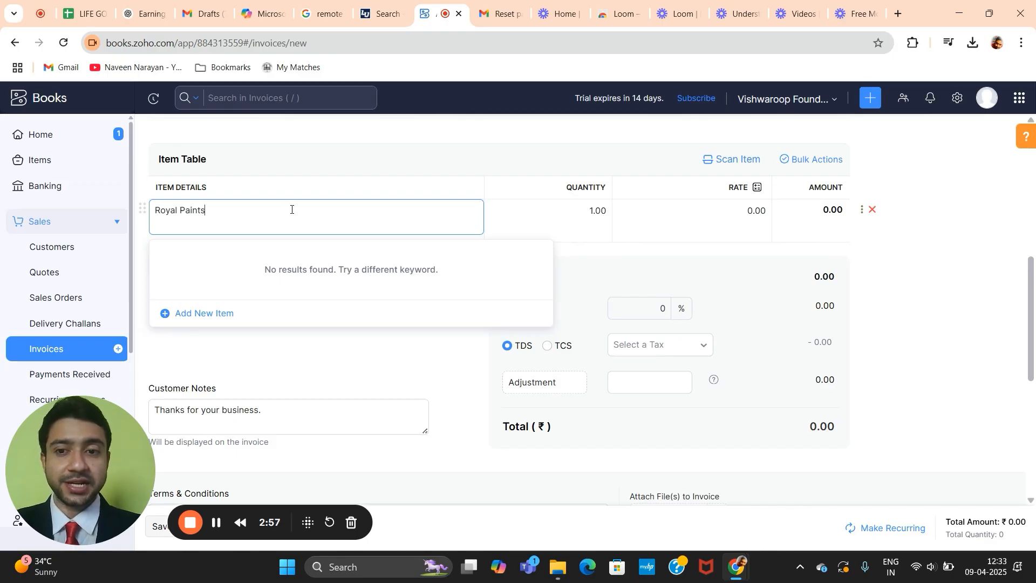
type("s")
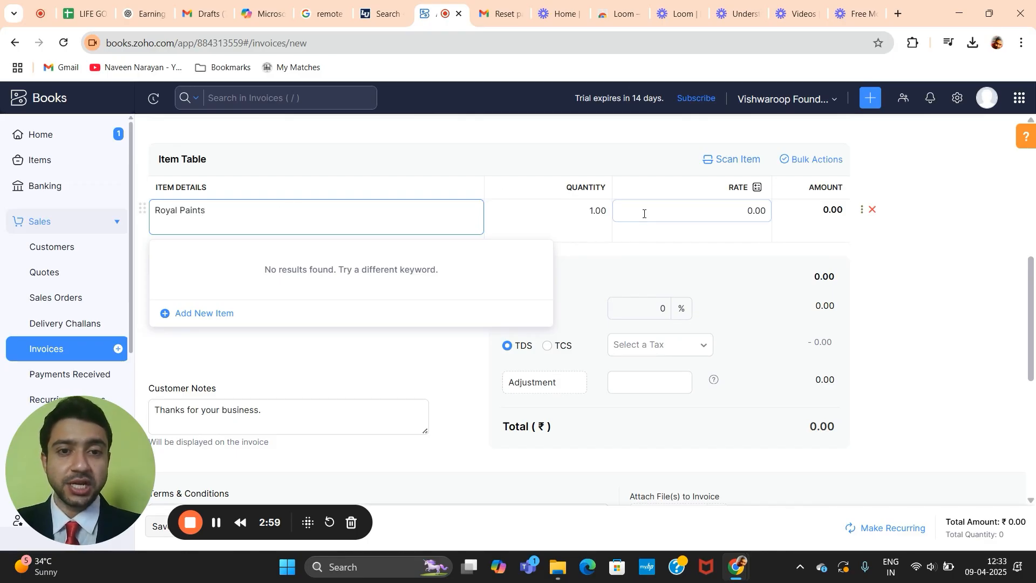
left_click(595, 212)
key("BackSpace")
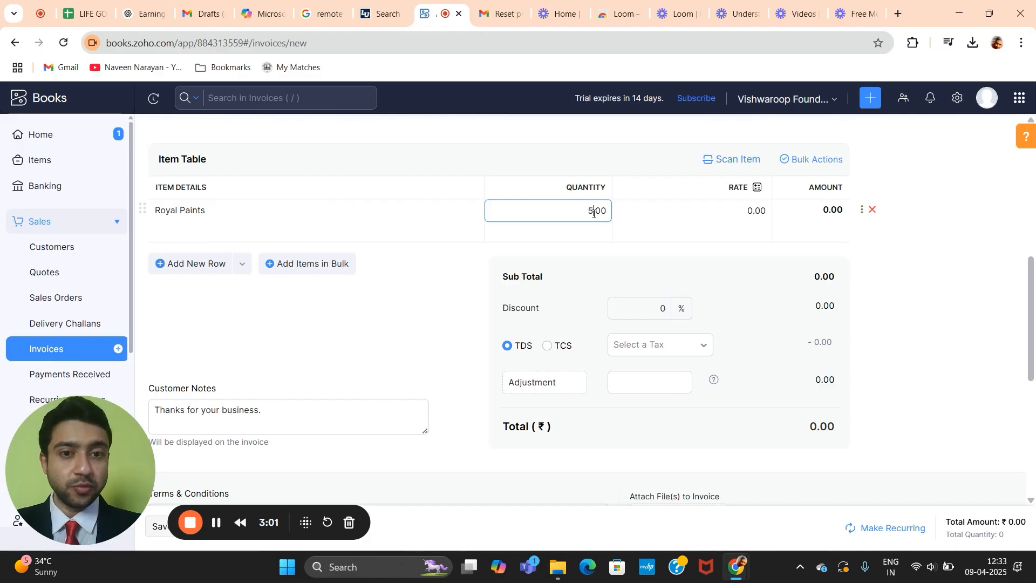
left_click(754, 212)
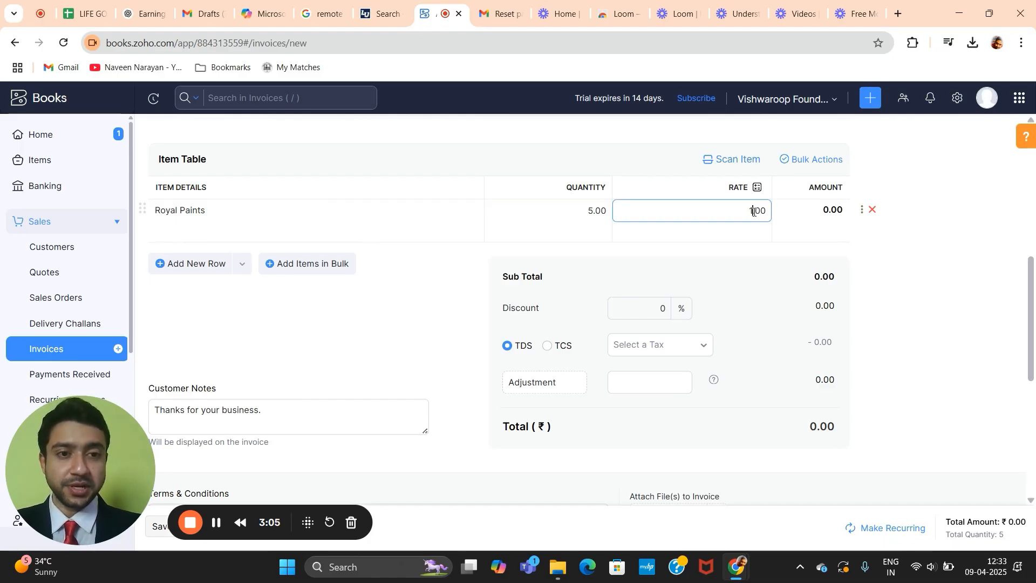
type("100")
left_click(725, 247)
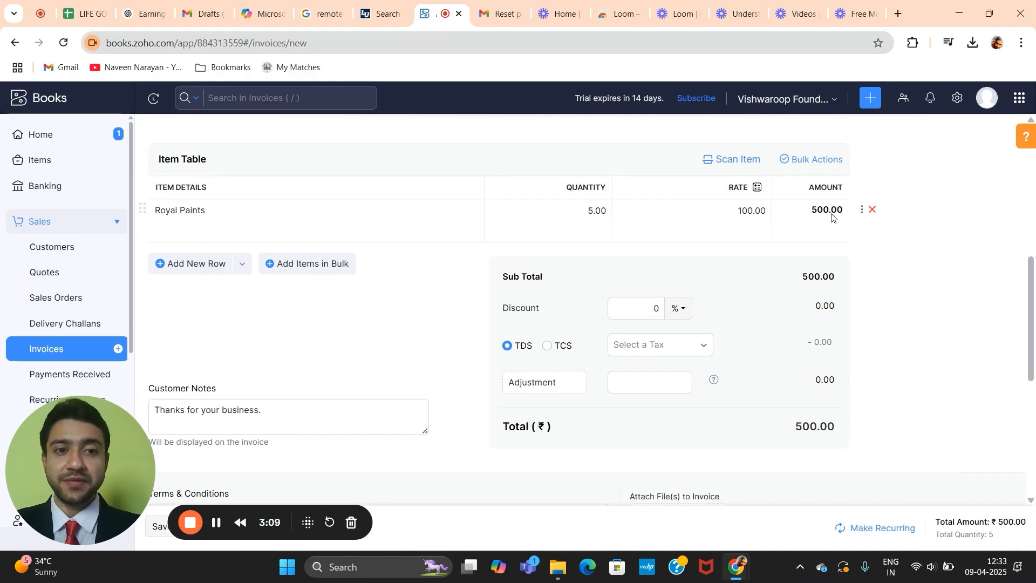
scroll(599, 197, "down", 1)
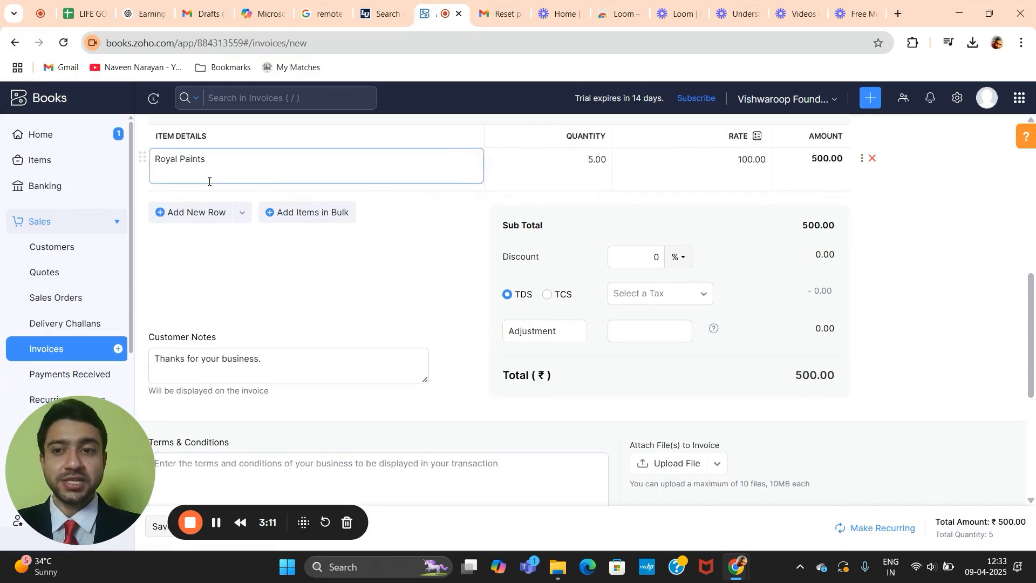
left_click(181, 216)
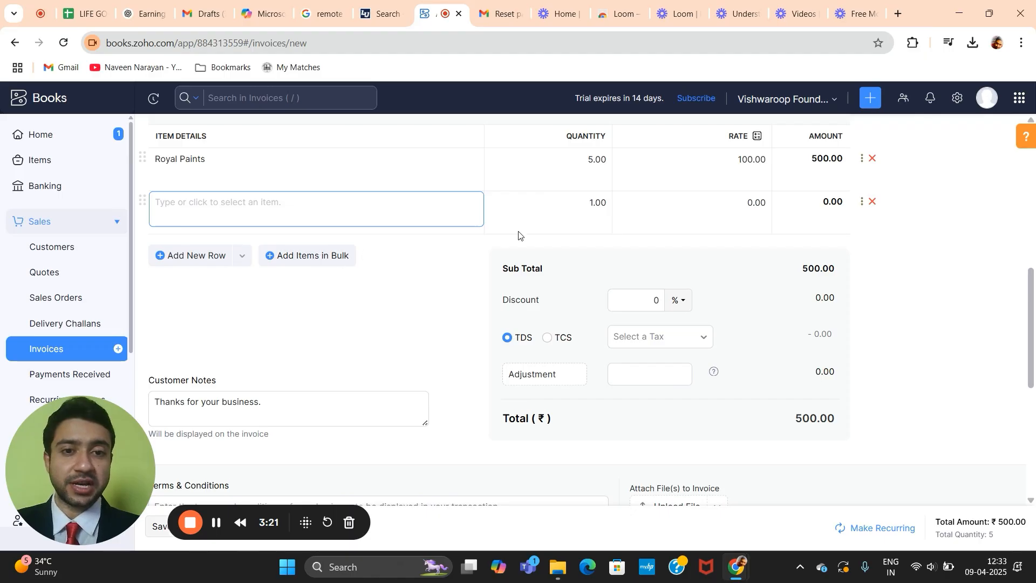
left_click(873, 202)
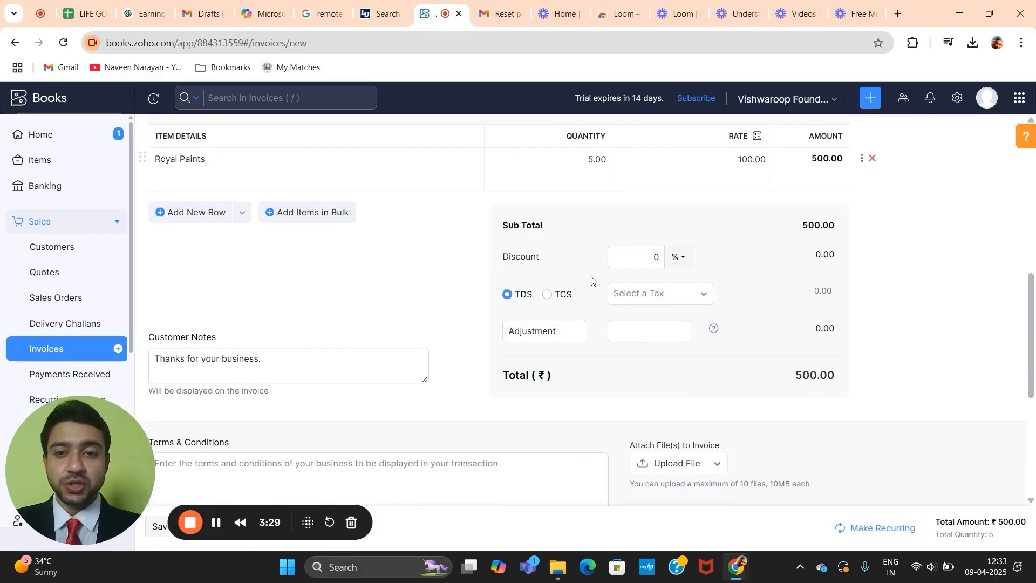
scroll(574, 207, "down", 1)
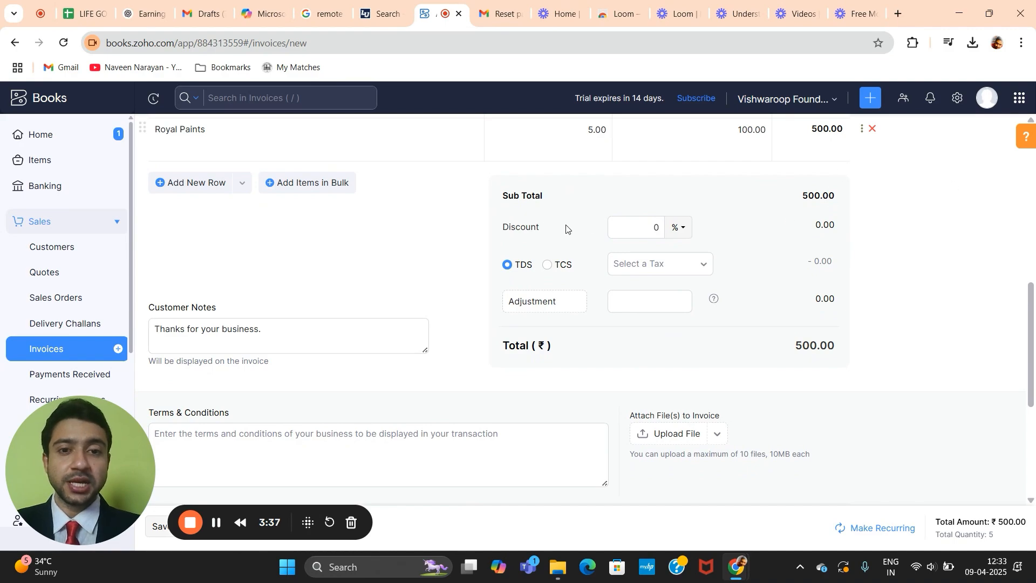
left_click(638, 222)
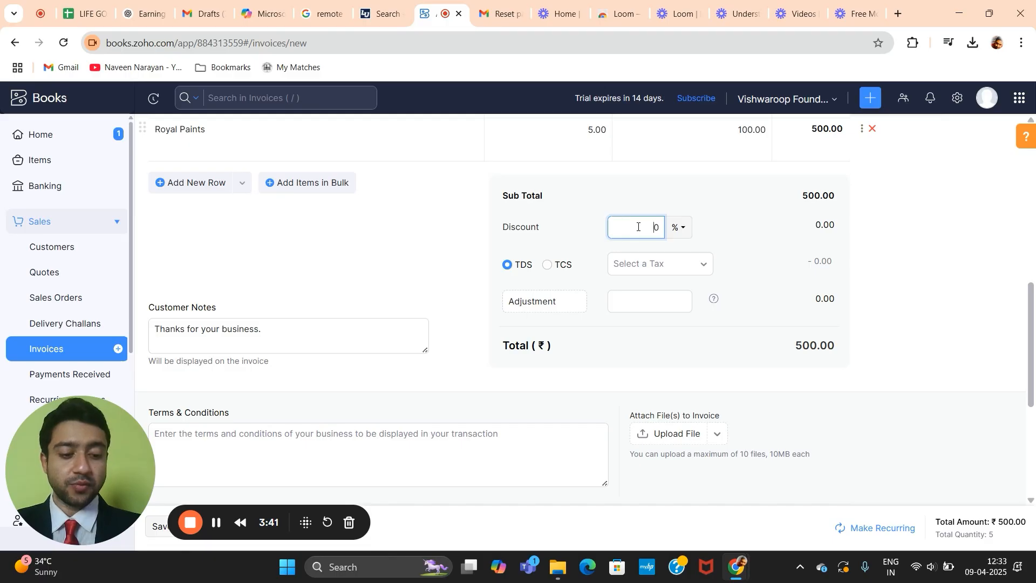
type("1")
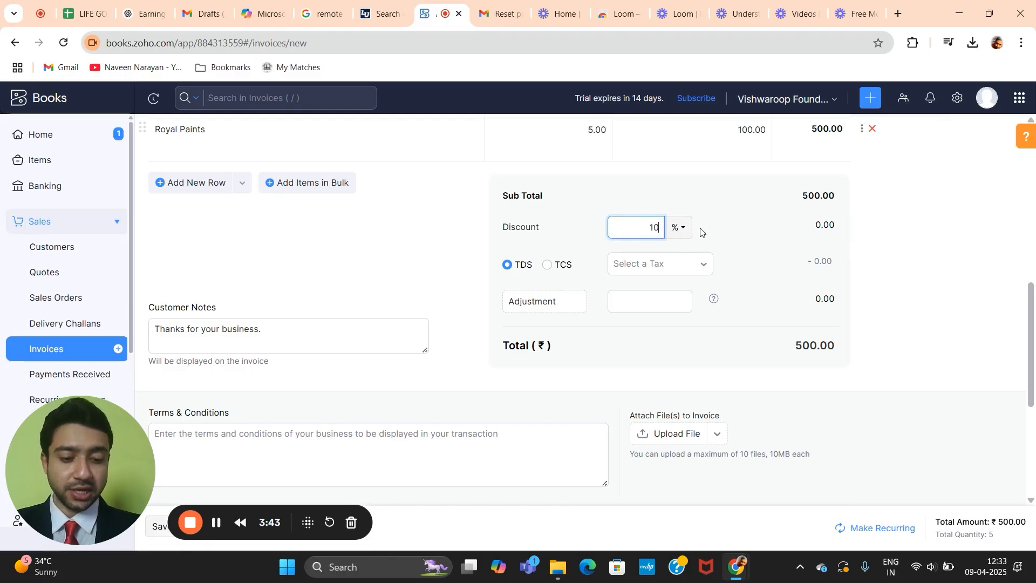
key("BackSpace")
key("BackSpace")
type("1")
left_click(797, 227)
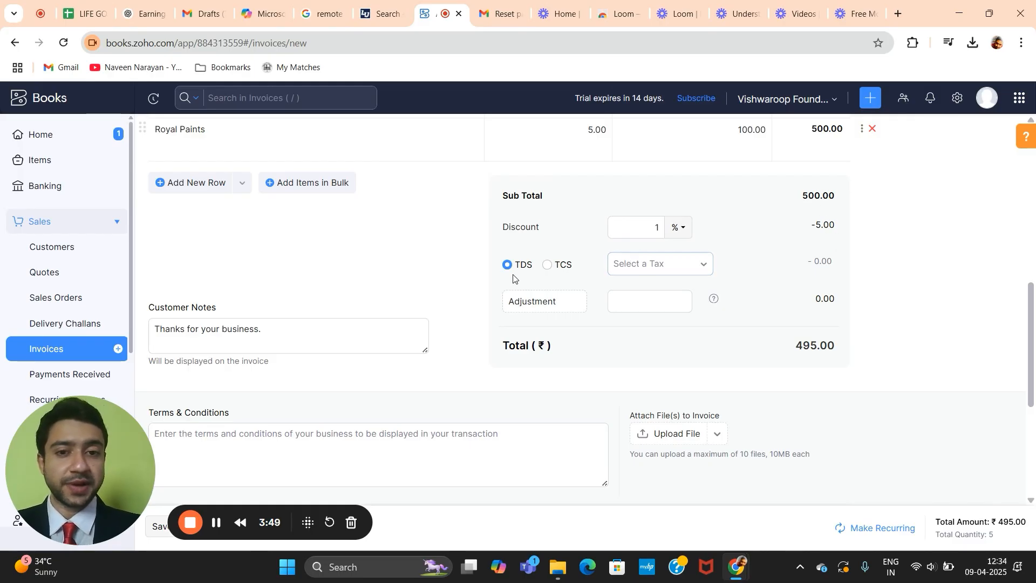
left_click(661, 265)
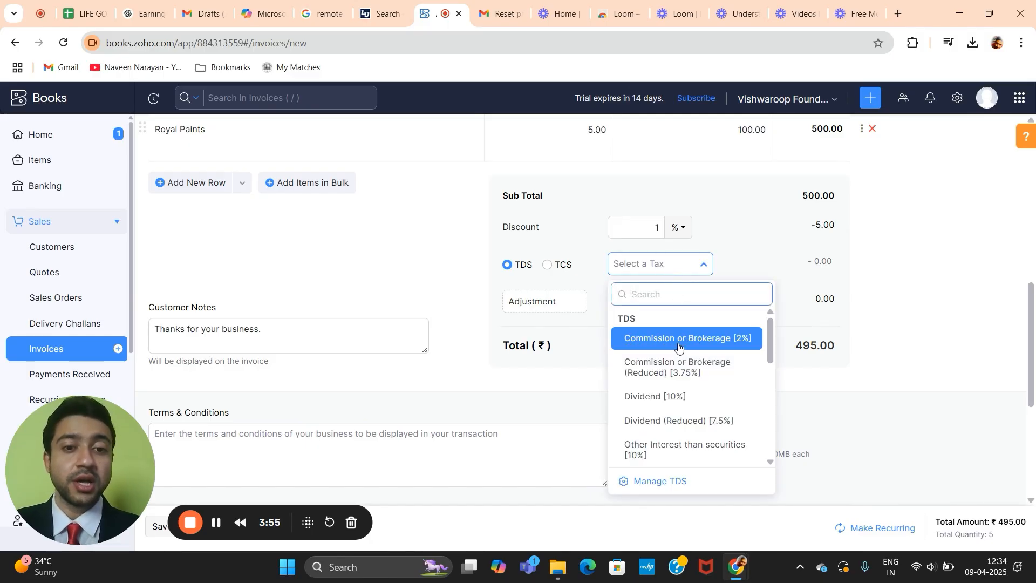
left_click(740, 266)
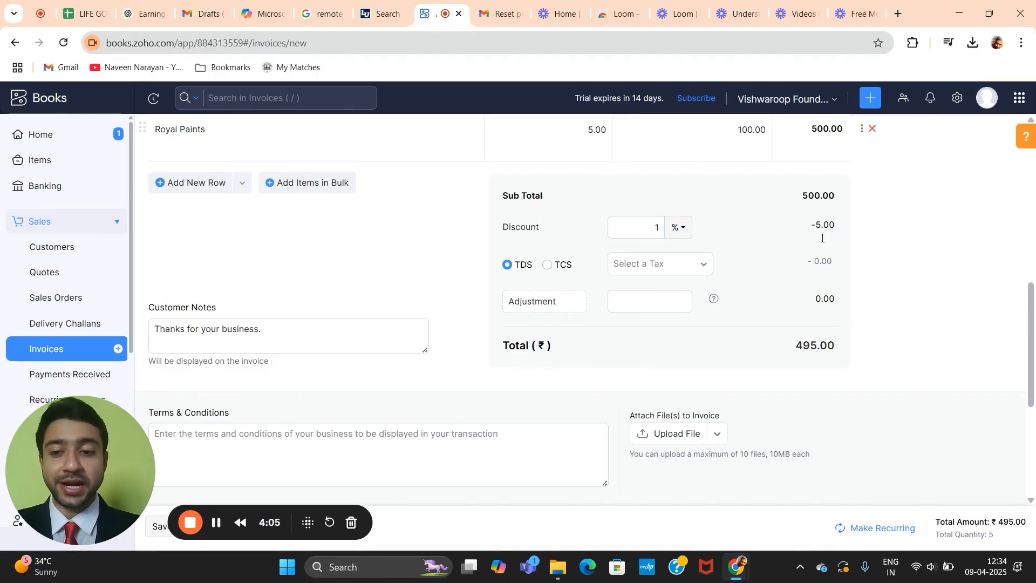
Step: Replace the full stop ending the customer note with the customer's name
scroll(810, 295, "down", 4)
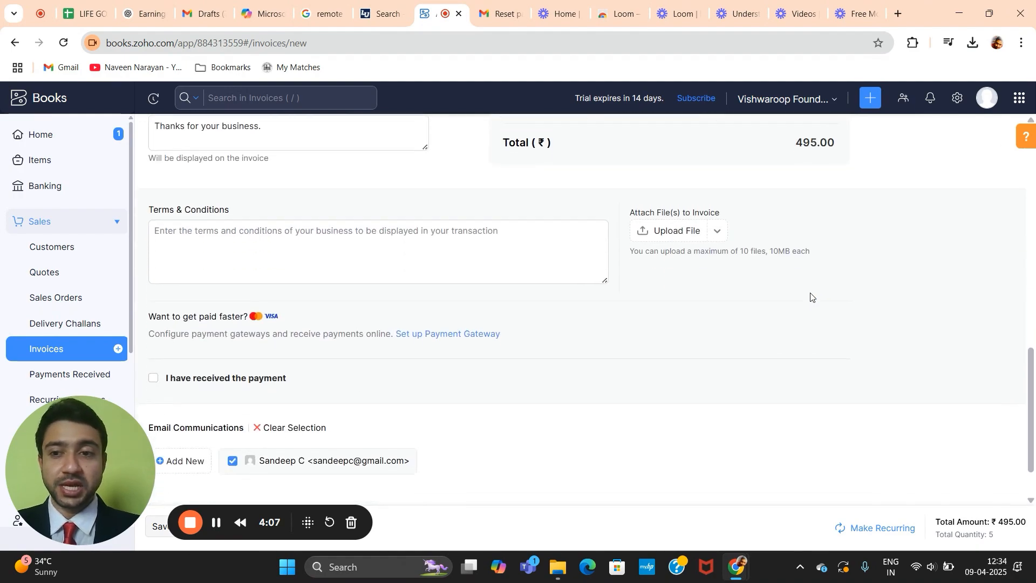
scroll(263, 186, "up", 2)
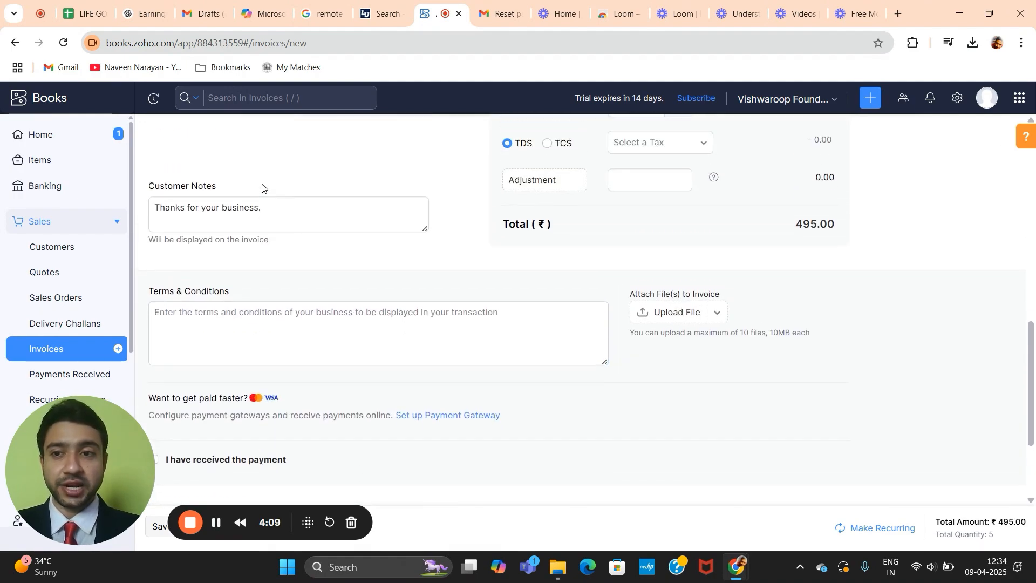
left_click(272, 210)
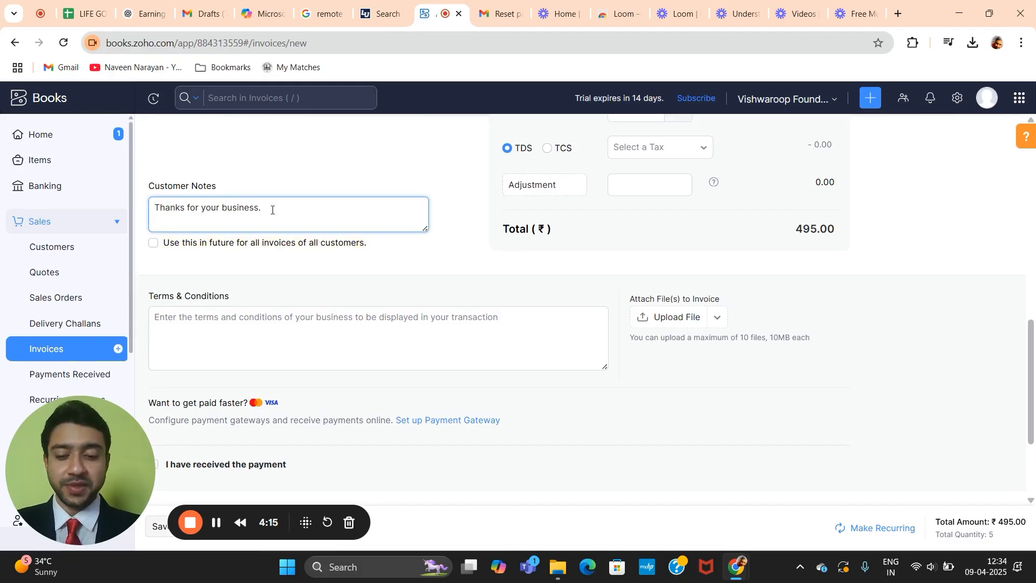
key("BackSpace")
key("BackSpace")
type("Sandy")
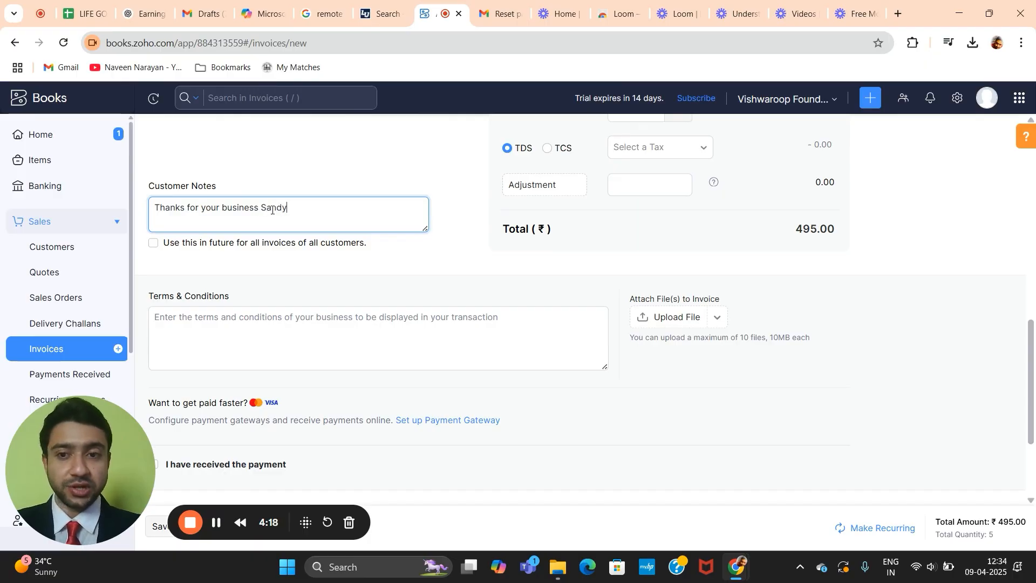
scroll(272, 209, "down", 1)
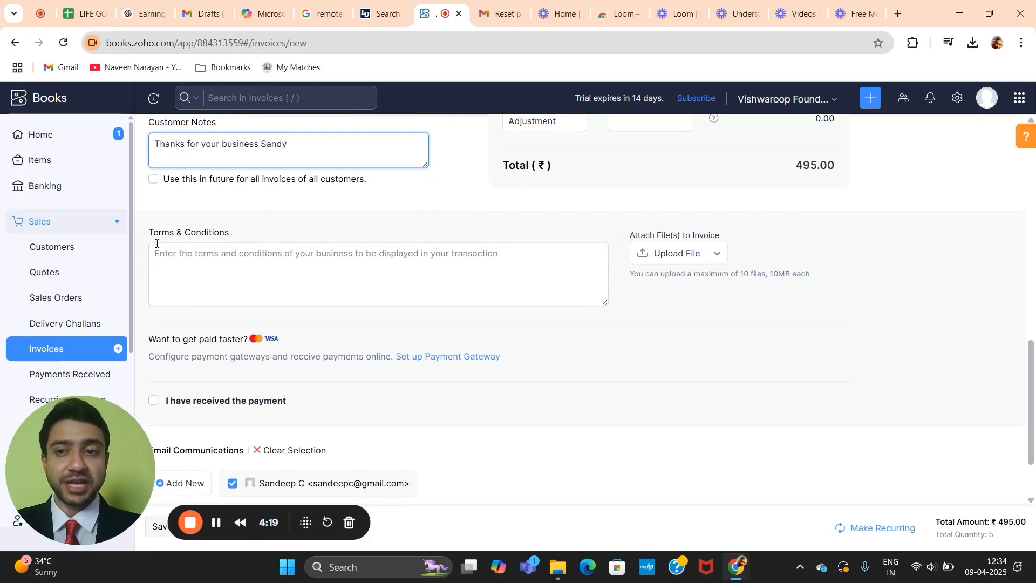
Step: Cancel the file attachment picker without attaching anything, then focus the Terms & Conditions field
left_click(234, 270)
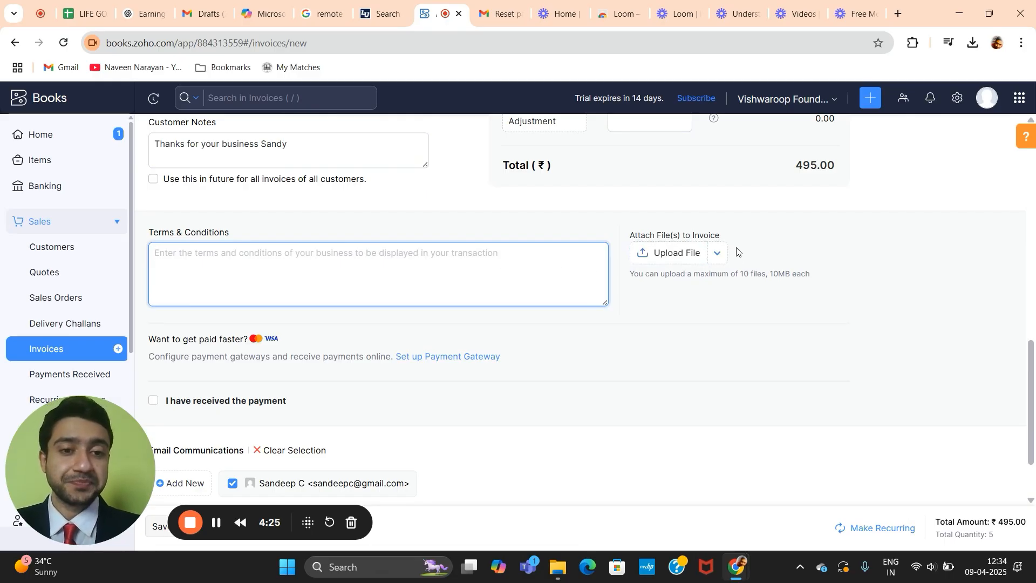
left_click(673, 257)
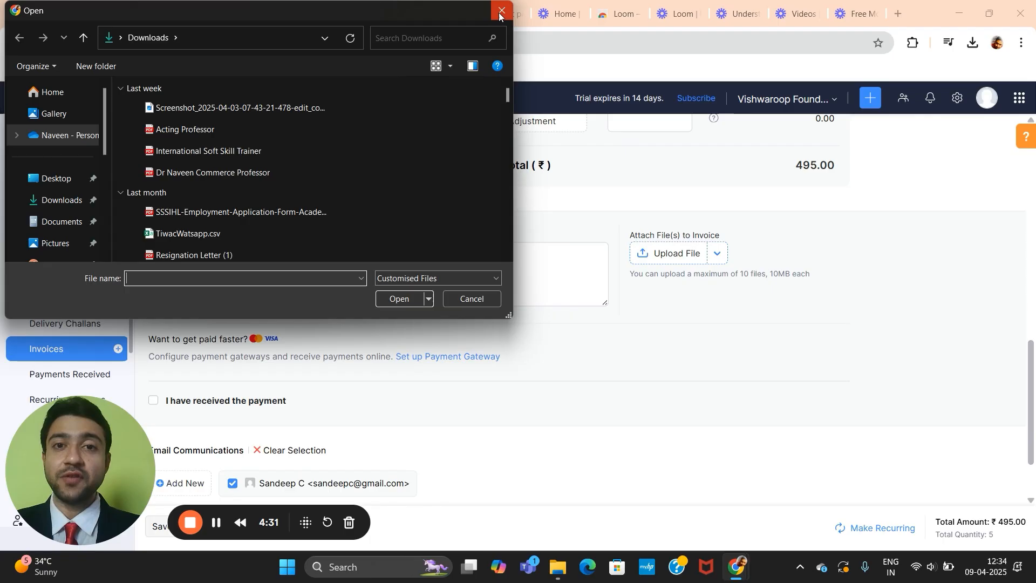
left_click(500, 12)
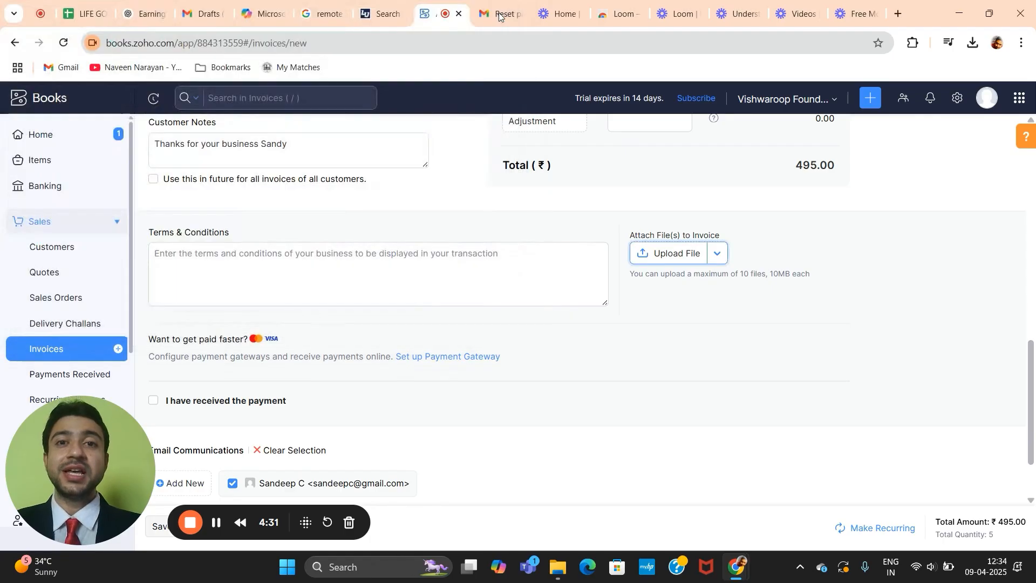
scroll(474, 176, "down", 2)
left_click(475, 175)
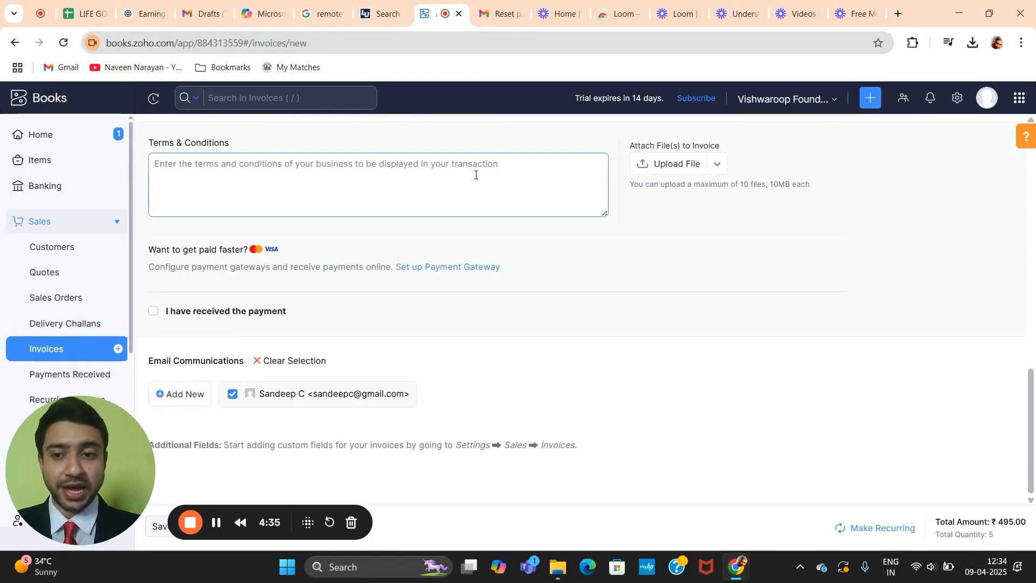
left_click(153, 312)
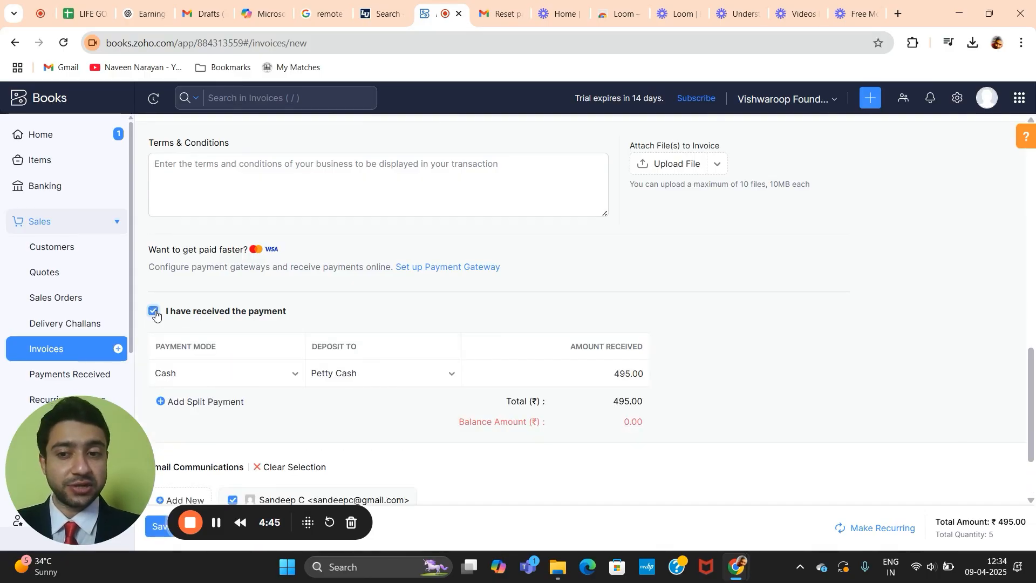
left_click(154, 312)
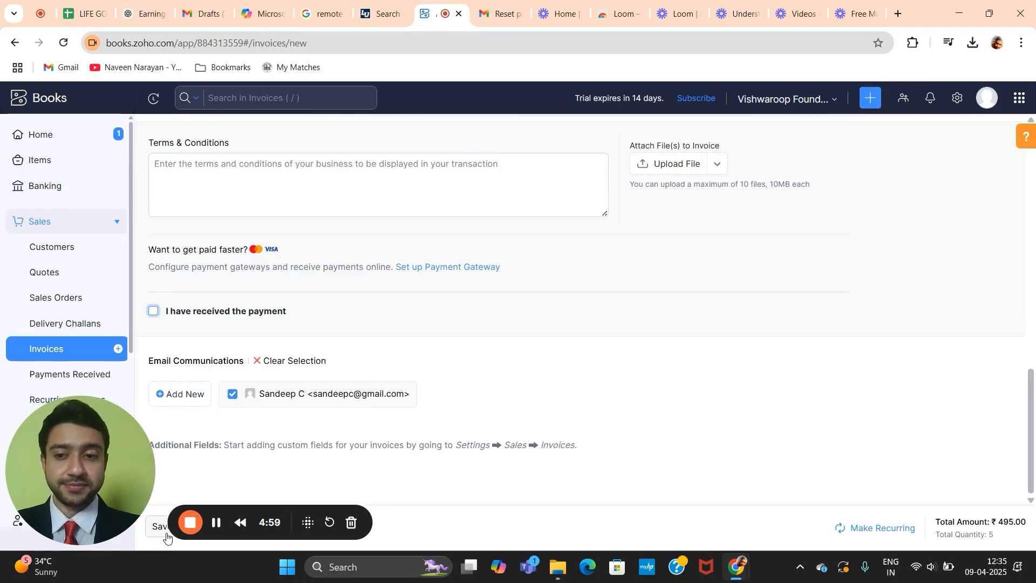
left_click(195, 524)
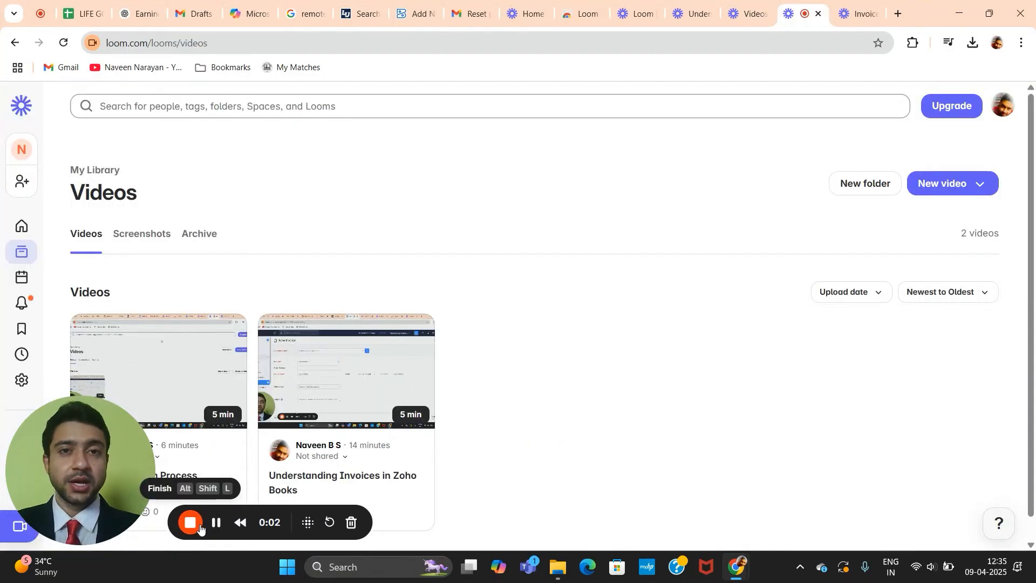
left_click(415, 13)
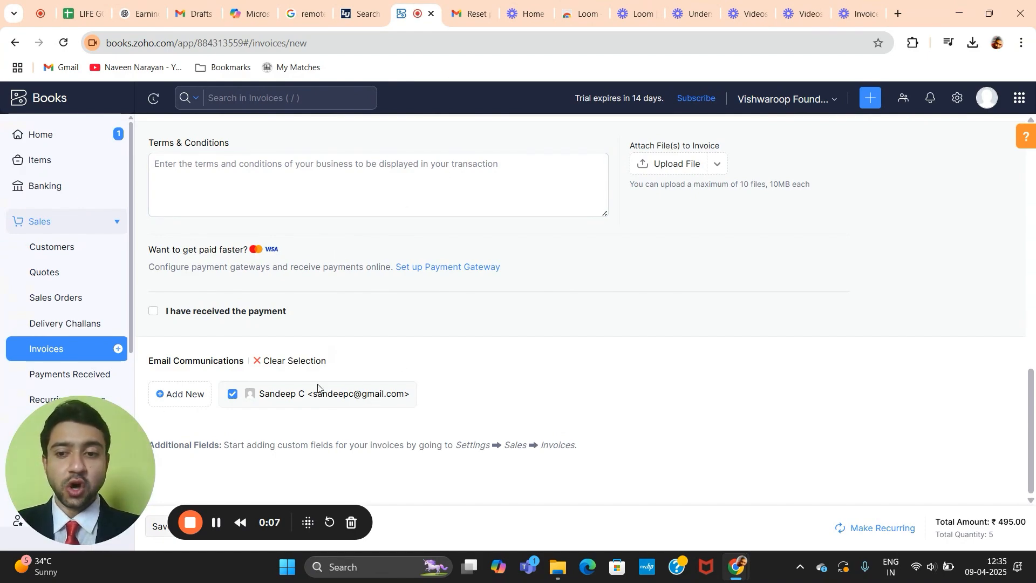
Step: Save the invoice as draft INV-000001 for ₹495.00 and review its preview
left_click(156, 524)
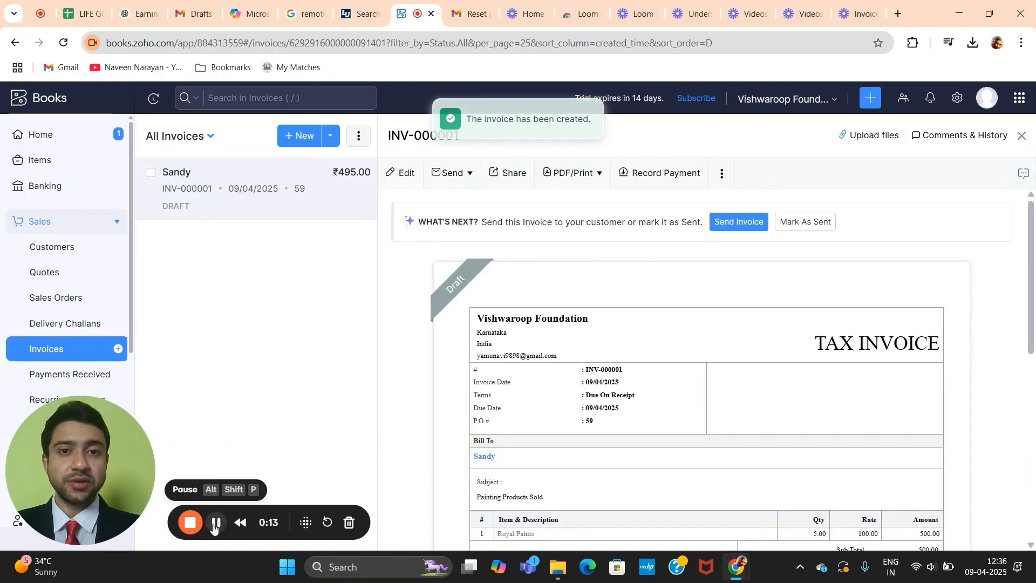
scroll(641, 463, "down", 2)
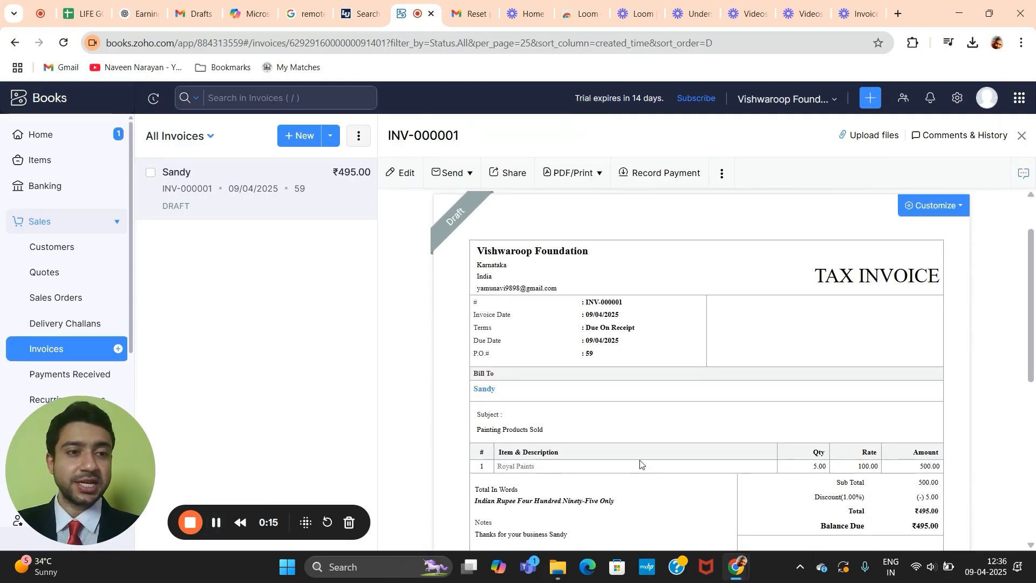
scroll(641, 463, "down", 1)
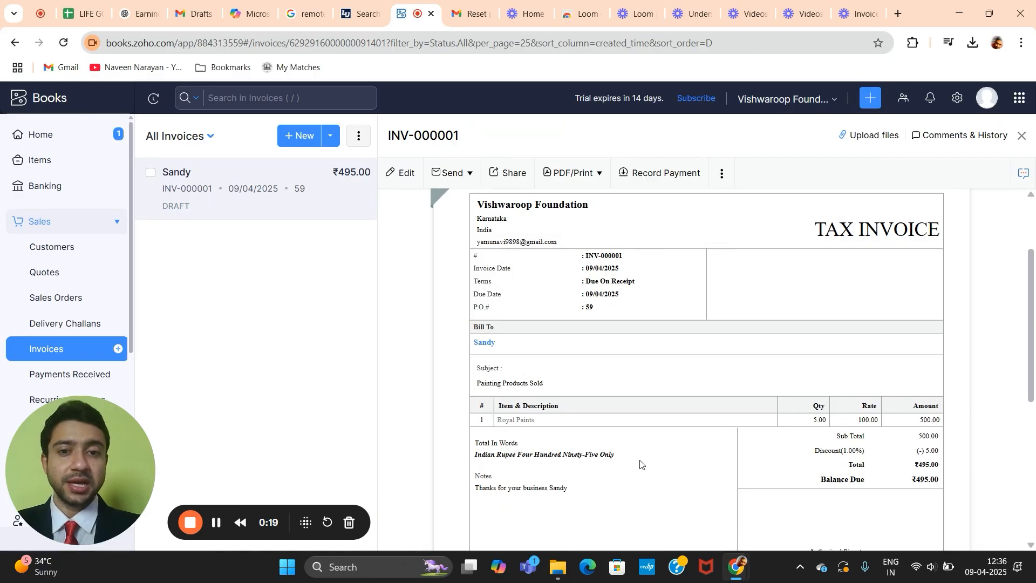
scroll(640, 464, "down", 1)
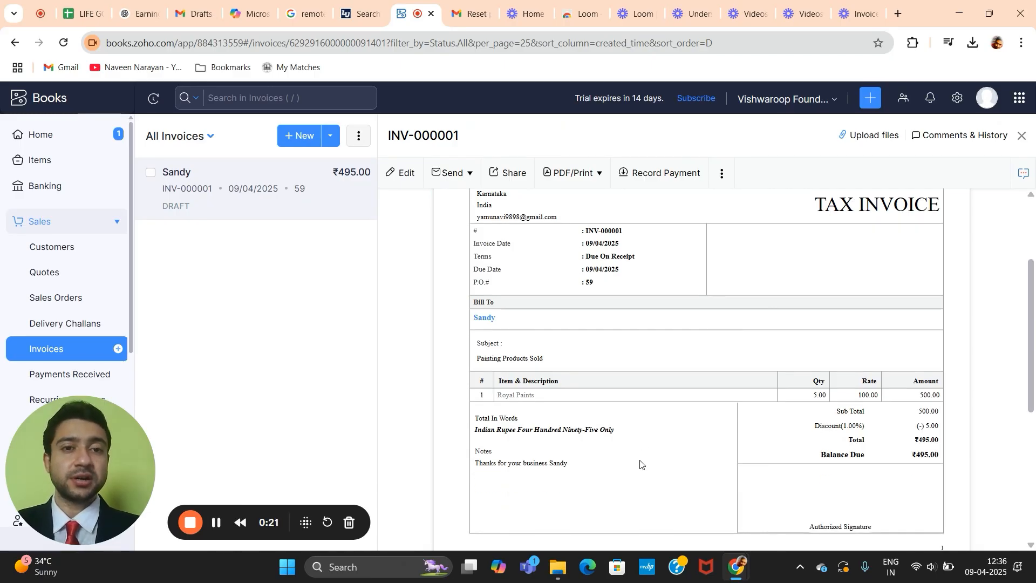
scroll(611, 277, "down", 3)
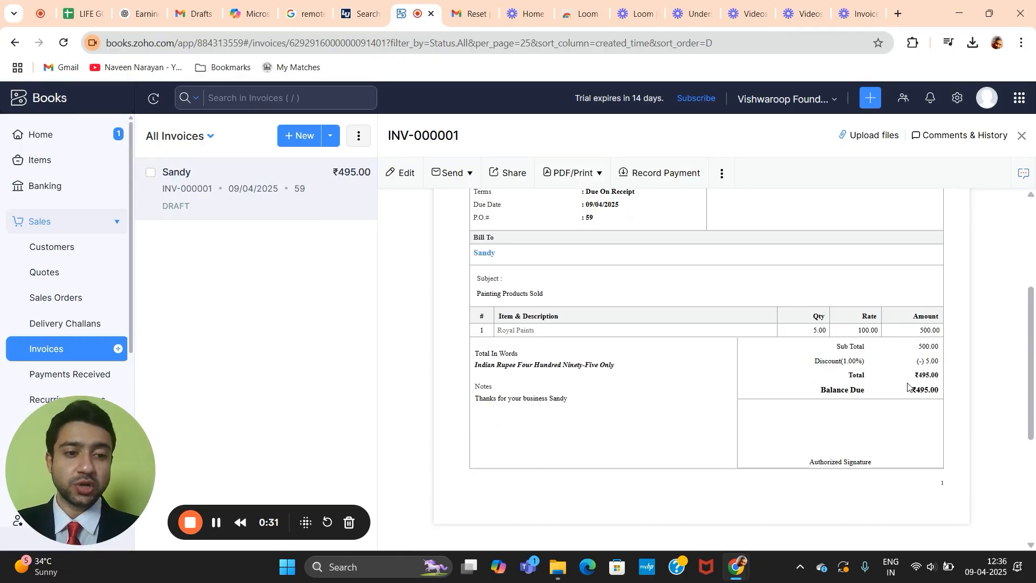
scroll(906, 404, "up", 2)
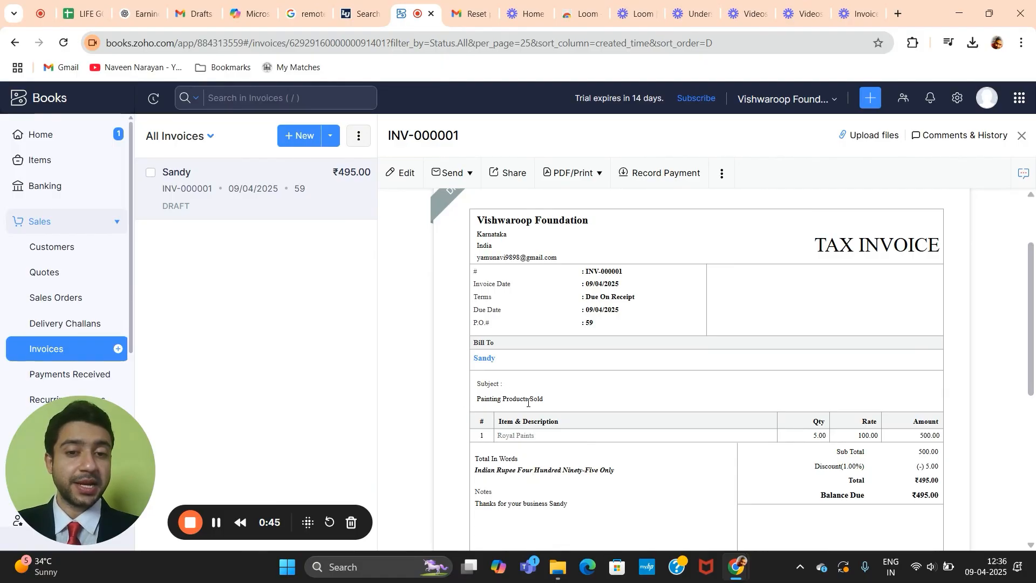
scroll(556, 401, "down", 7)
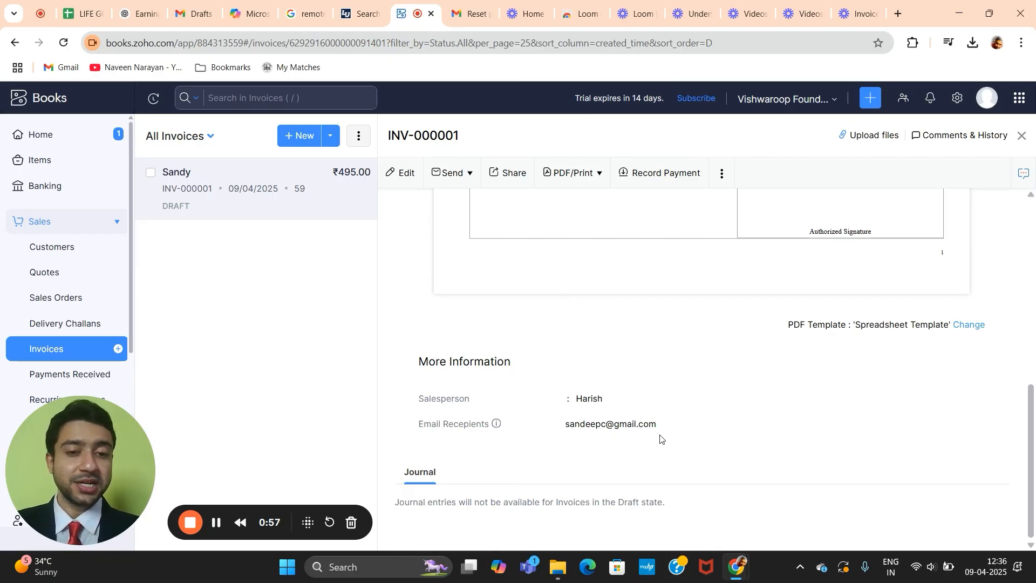
scroll(424, 447, "up", 10)
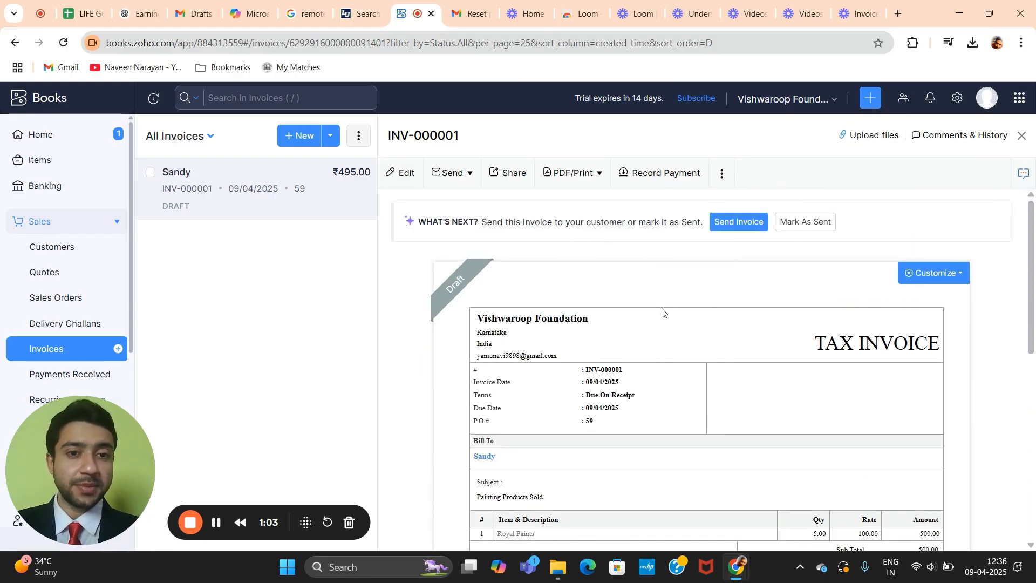
left_click(742, 227)
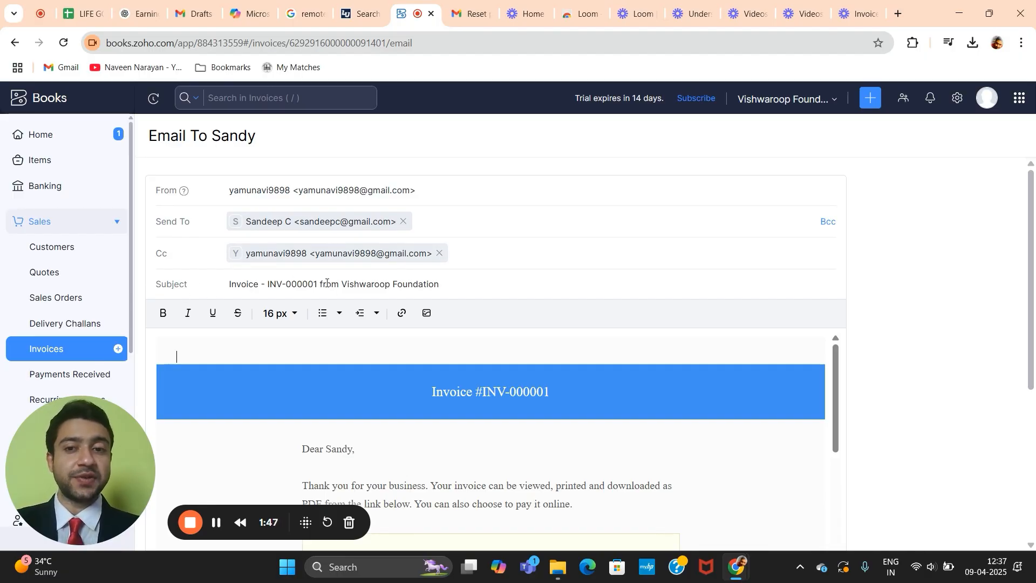
scroll(326, 283, "down", 3)
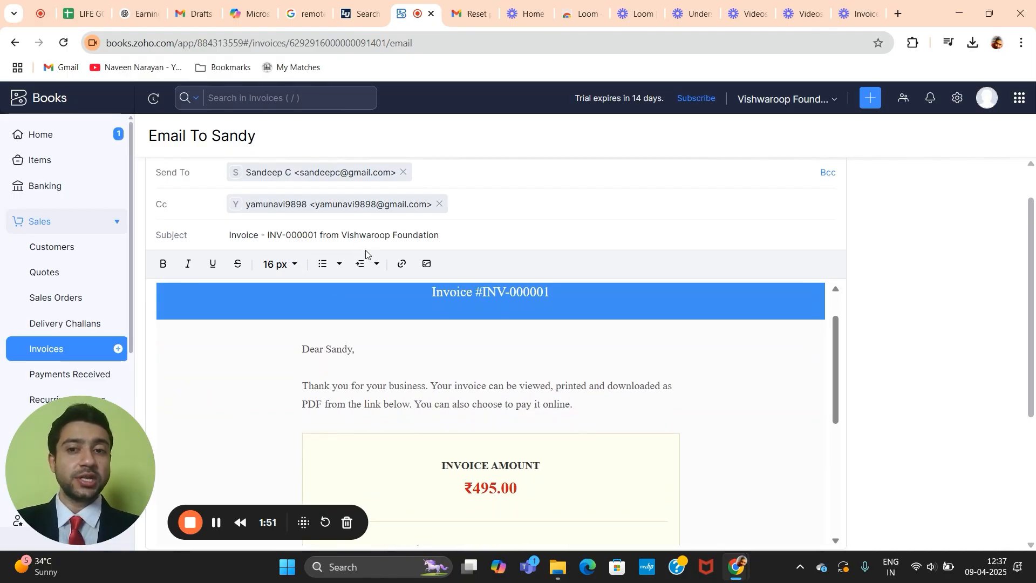
scroll(415, 260, "up", 3)
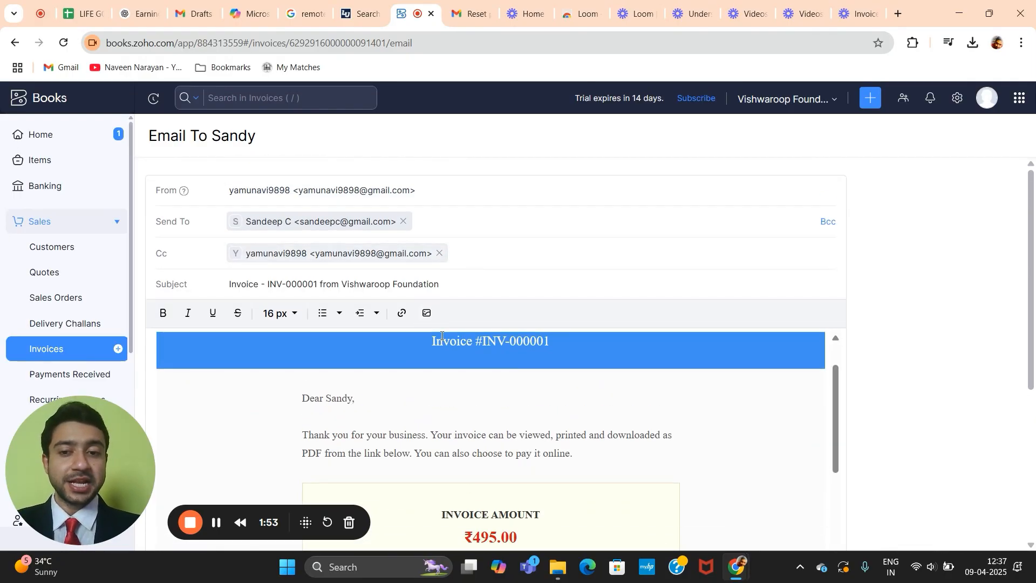
scroll(442, 338, "down", 1)
scroll(442, 340, "up", 1)
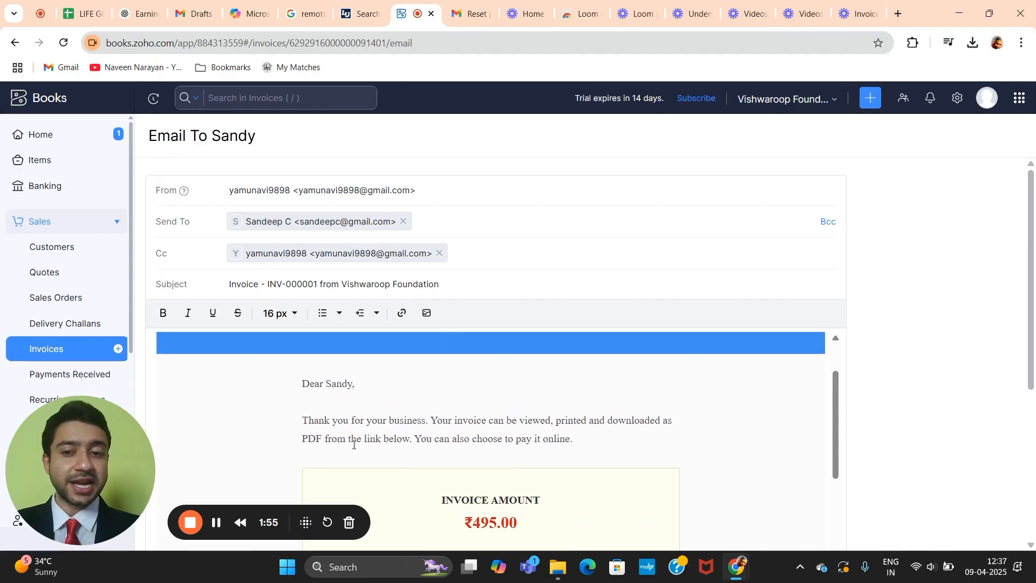
scroll(353, 444, "down", 1)
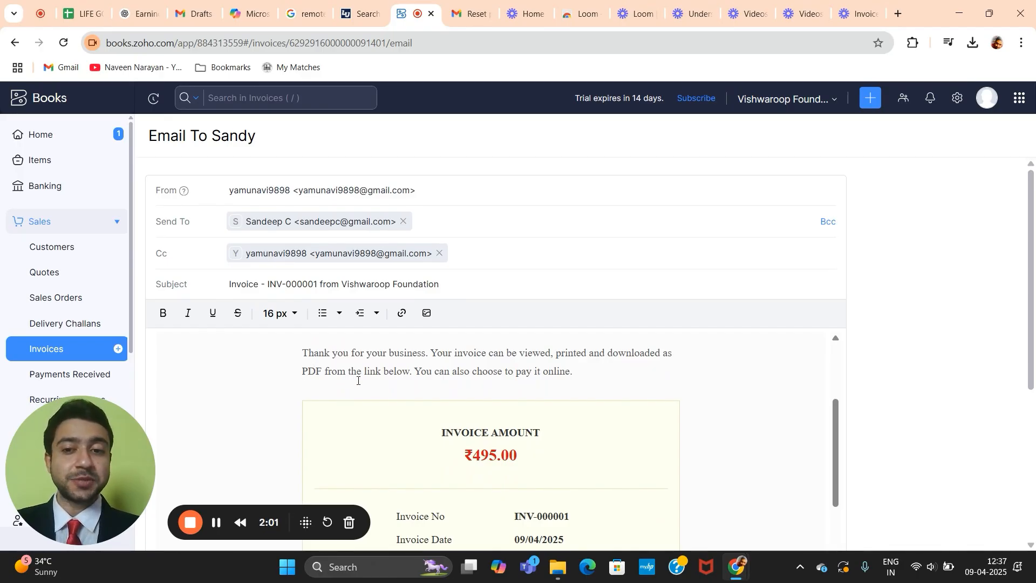
scroll(358, 379, "down", 1)
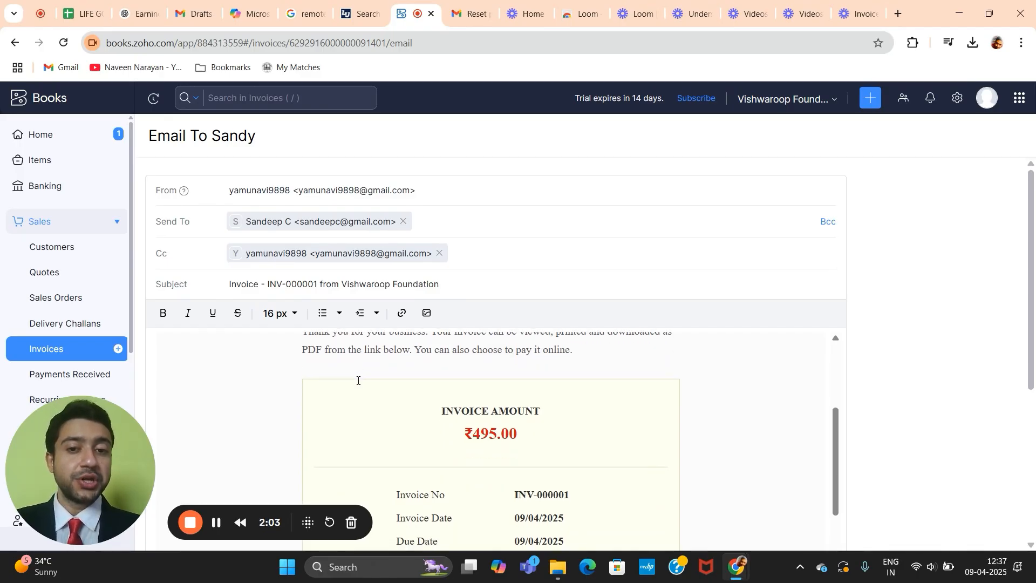
scroll(509, 367, "down", 3)
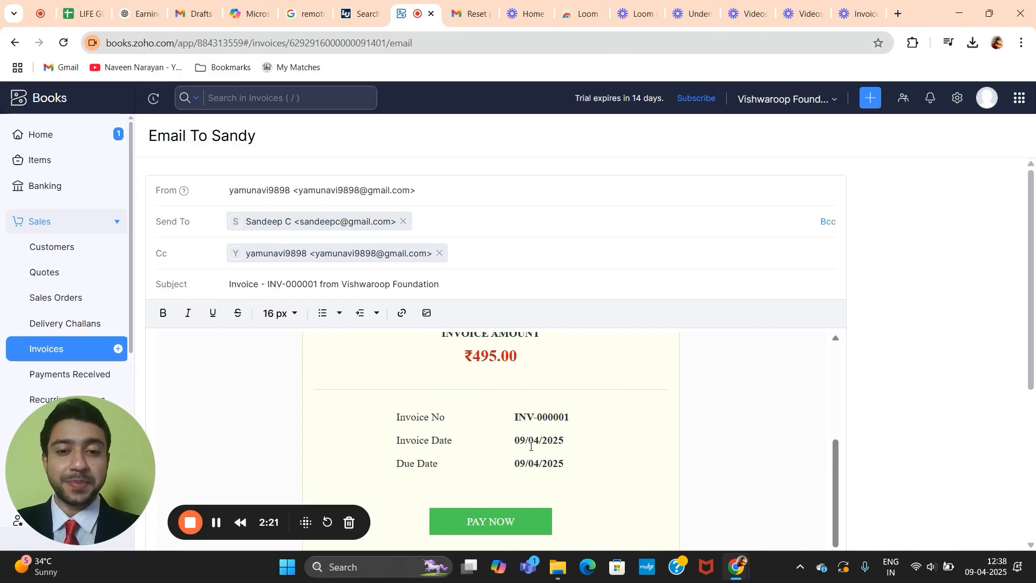
scroll(530, 446, "down", 2)
scroll(532, 451, "down", 3)
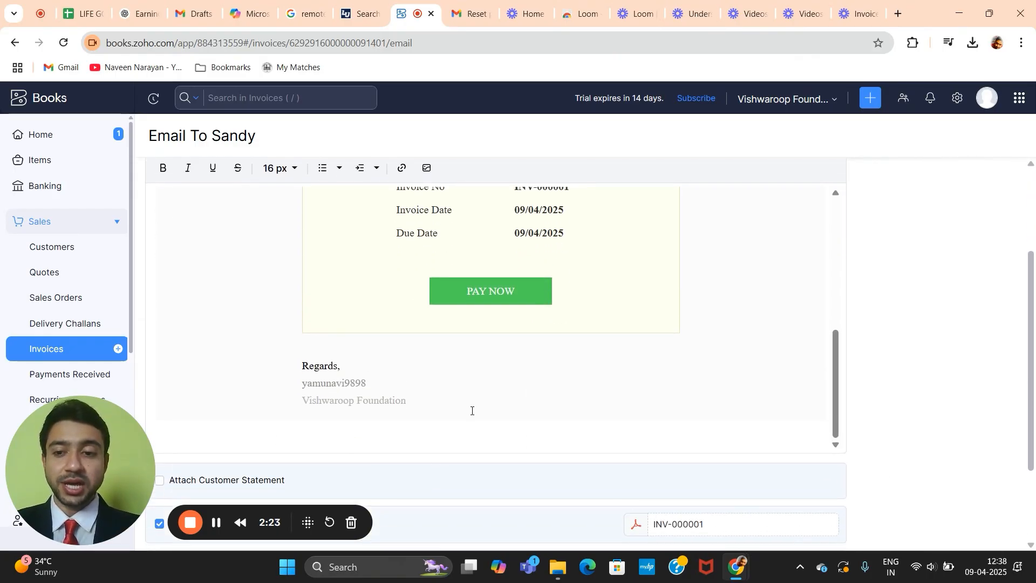
scroll(472, 410, "down", 2)
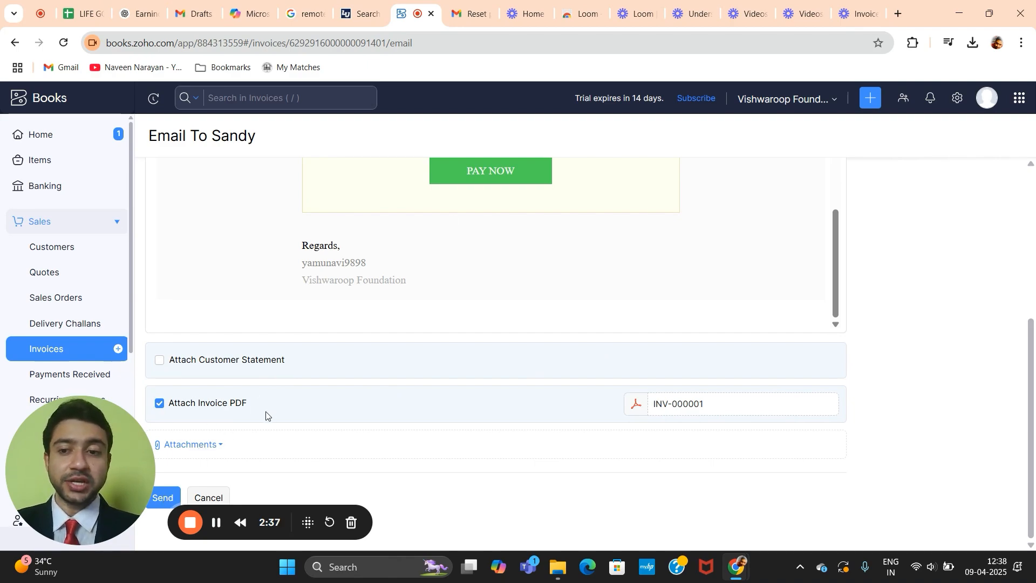
Step: Send the INV-000001 email to the customer so the invoice shows as Sent
left_click(163, 498)
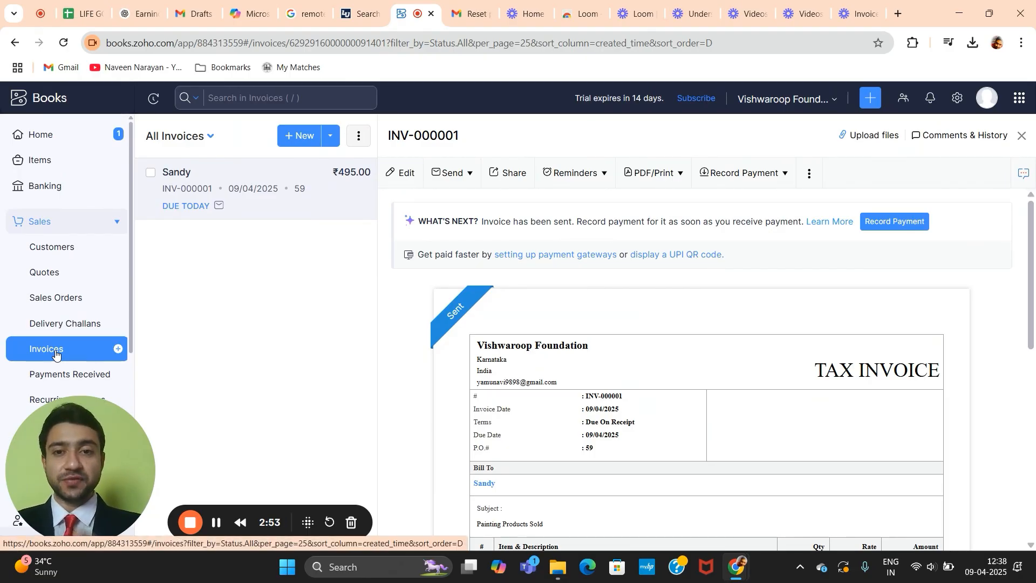
Step: Open the Home dashboard and review Receivables, Cash Flow, Income and Expense, and Watchlist
left_click(76, 143)
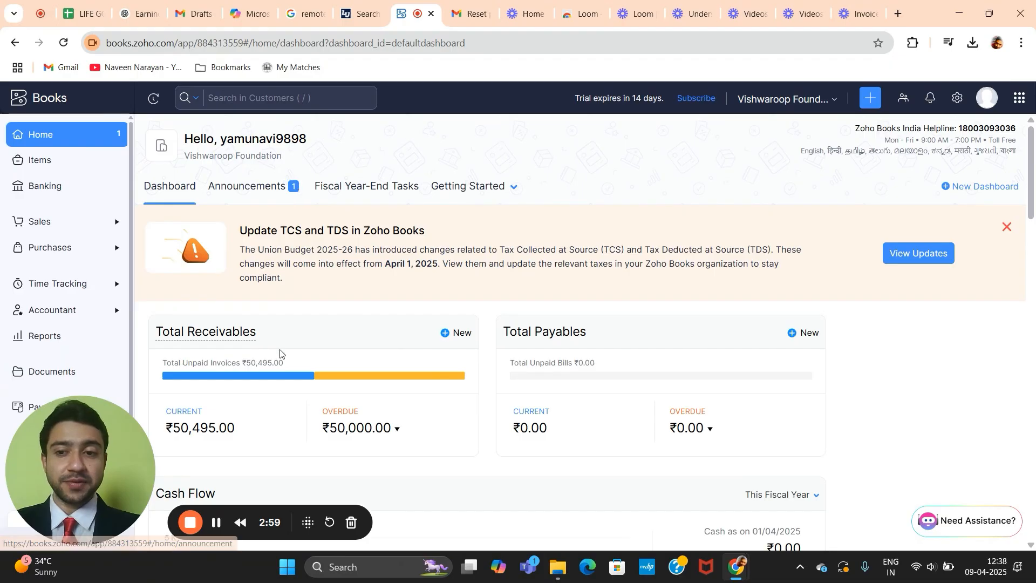
mouse_move(537, 337)
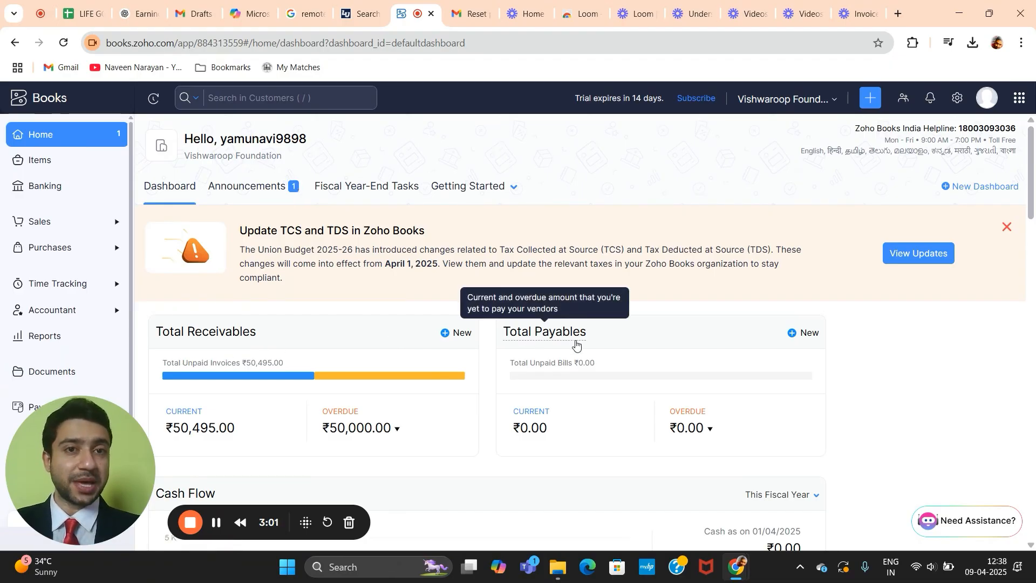
scroll(576, 343, "down", 3)
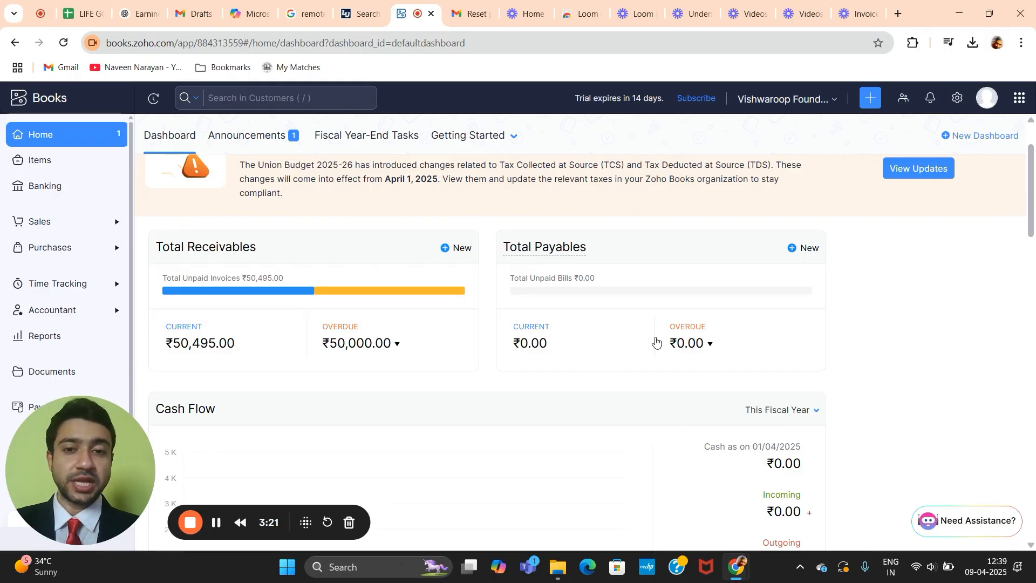
scroll(696, 318, "down", 1)
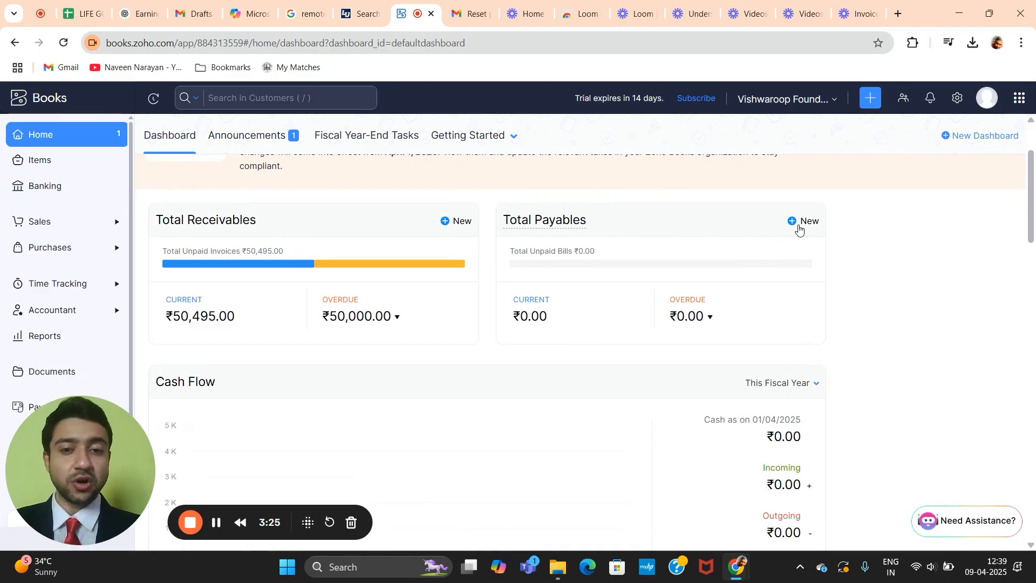
scroll(799, 229, "down", 3)
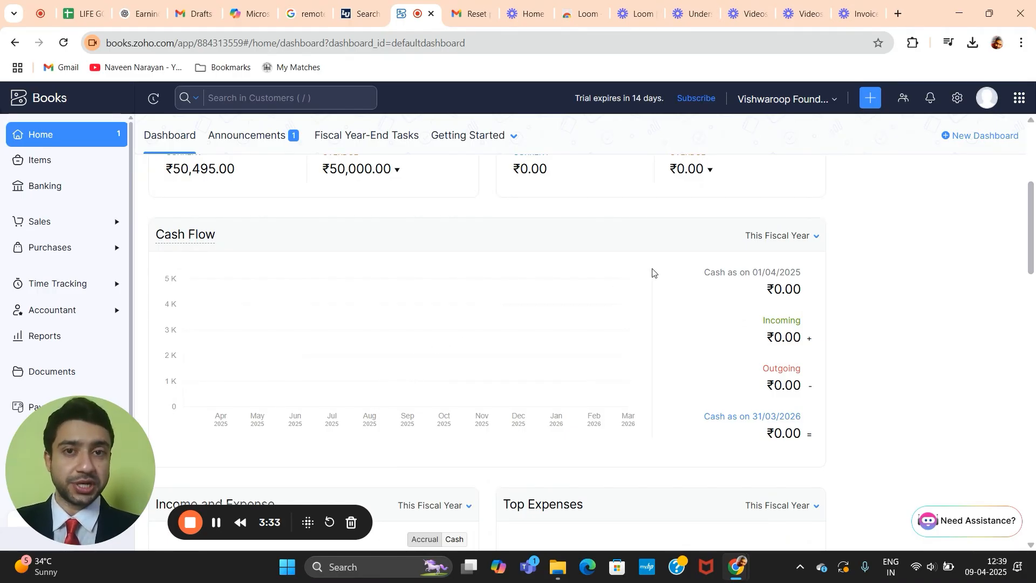
scroll(273, 405, "down", 3)
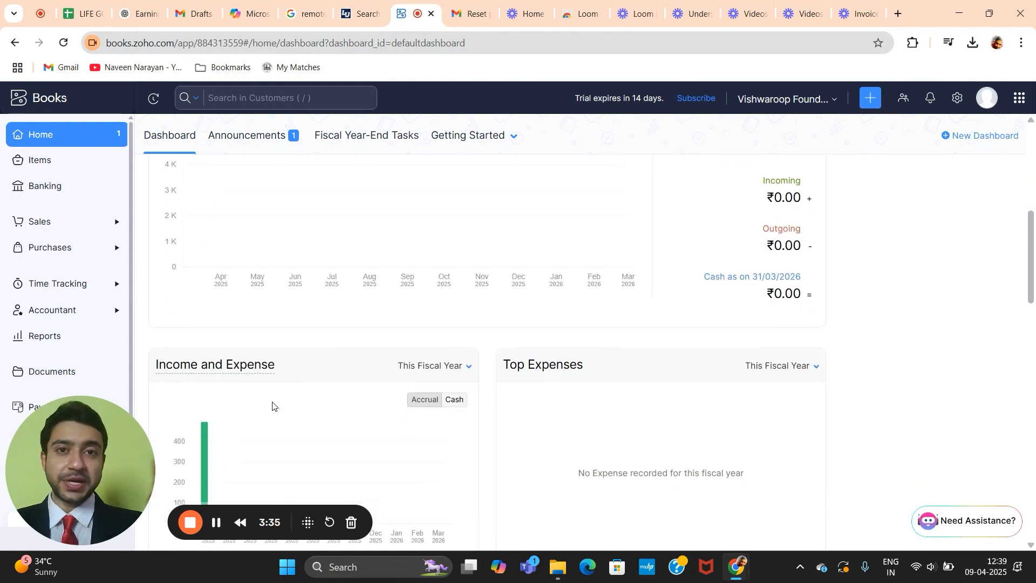
scroll(273, 406, "down", 1)
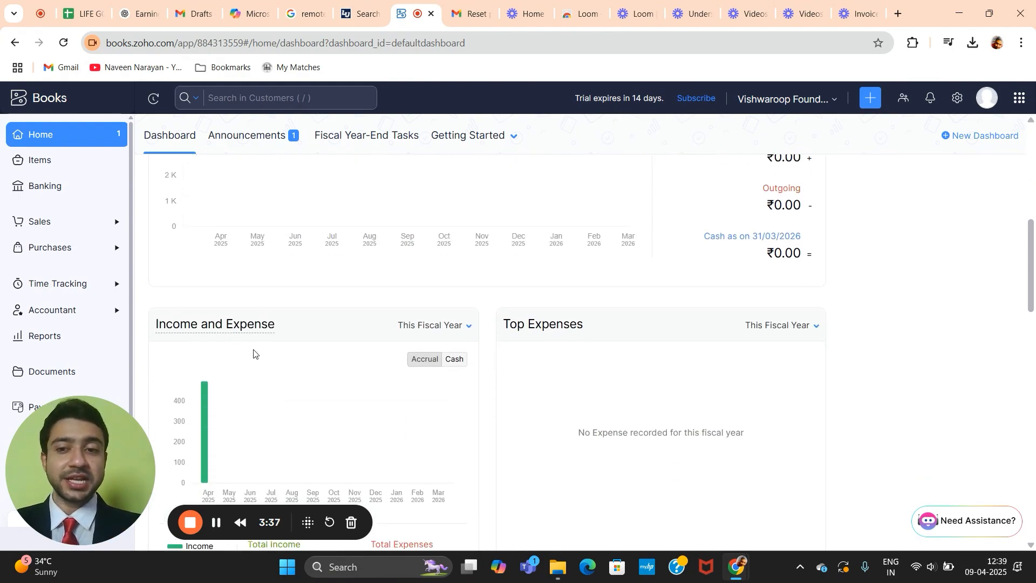
scroll(325, 361, "down", 3)
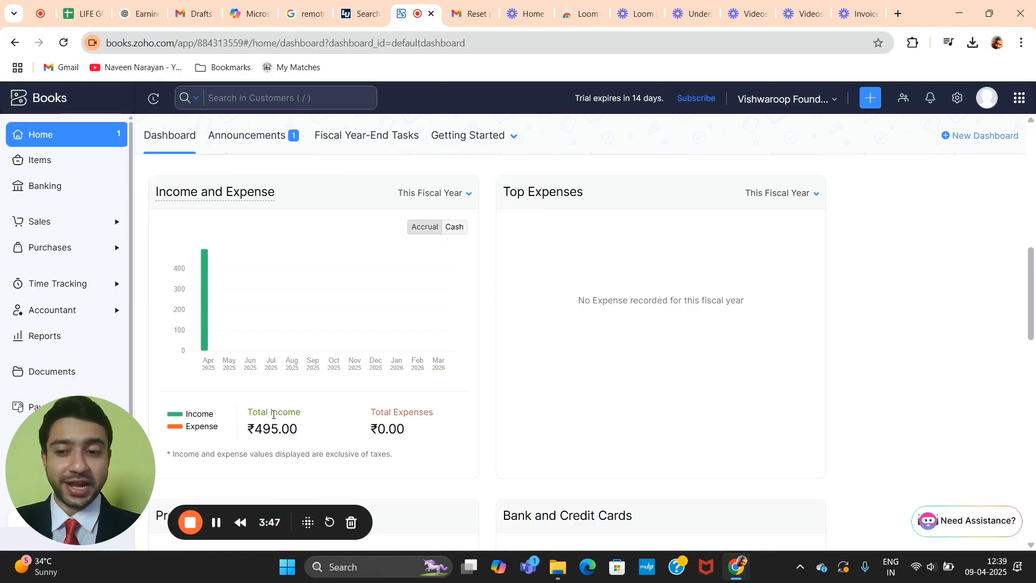
scroll(267, 428, "down", 2)
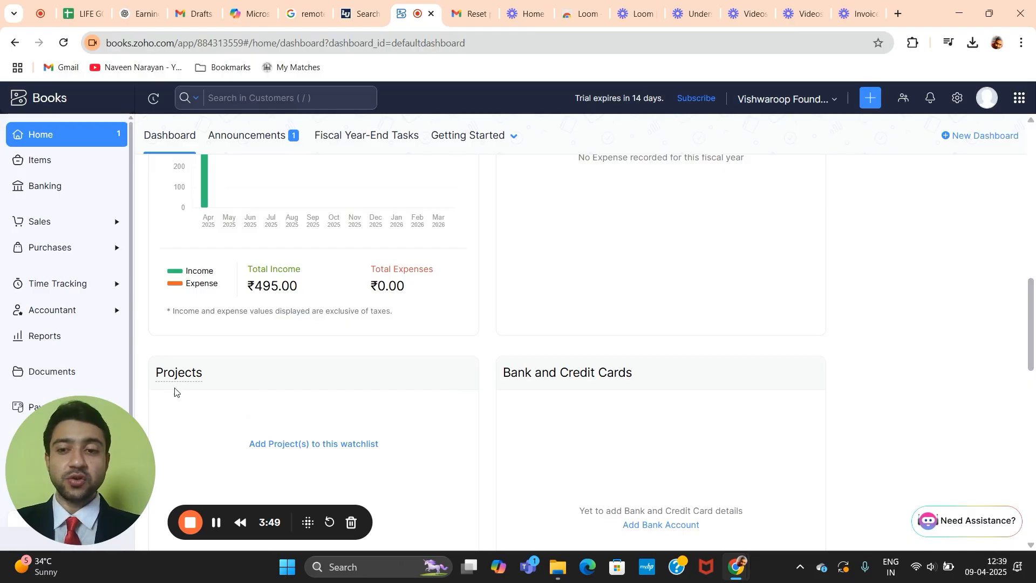
mouse_move(529, 374)
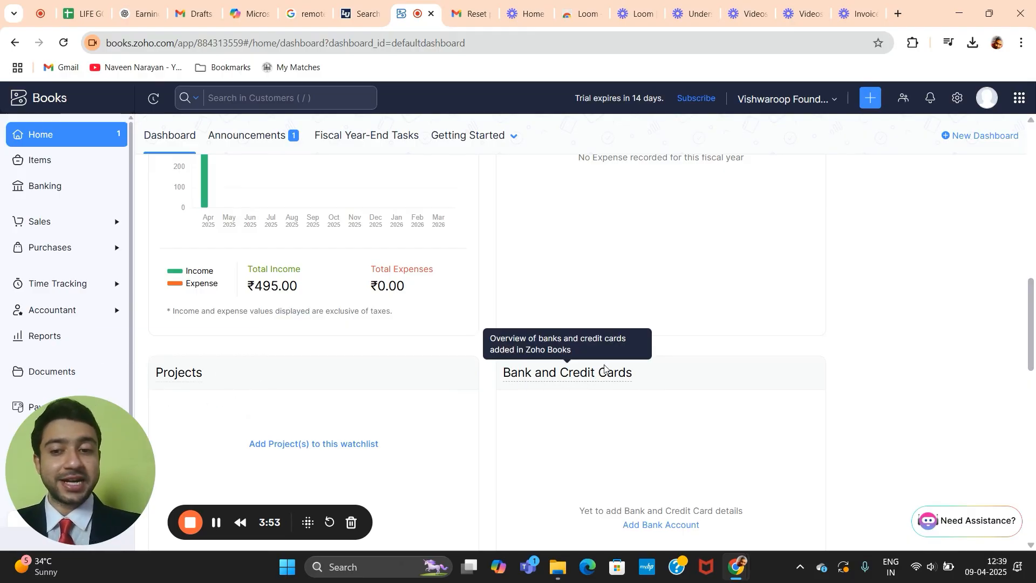
scroll(605, 368, "down", 3)
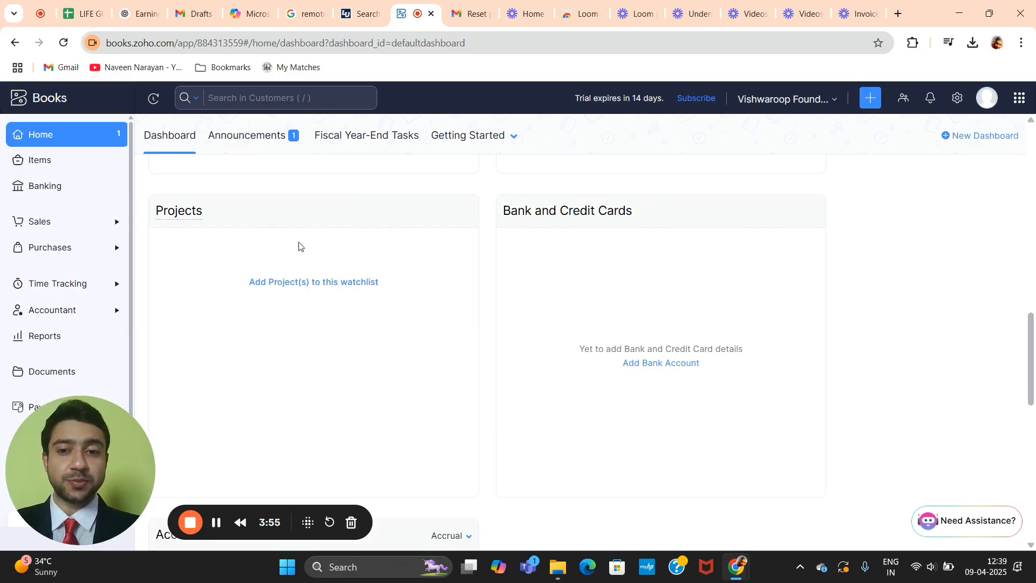
scroll(327, 270, "down", 5)
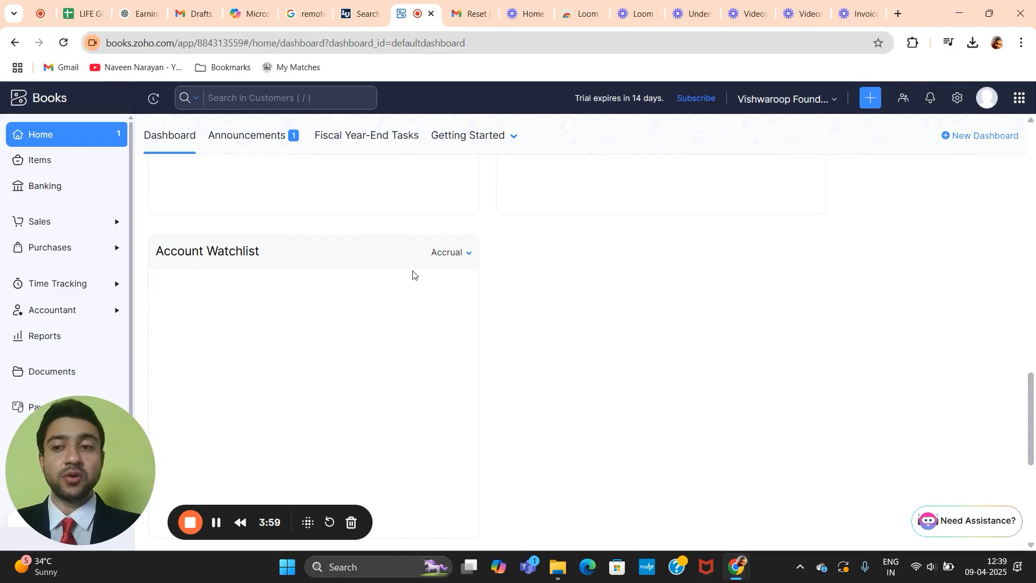
scroll(412, 276, "down", 1)
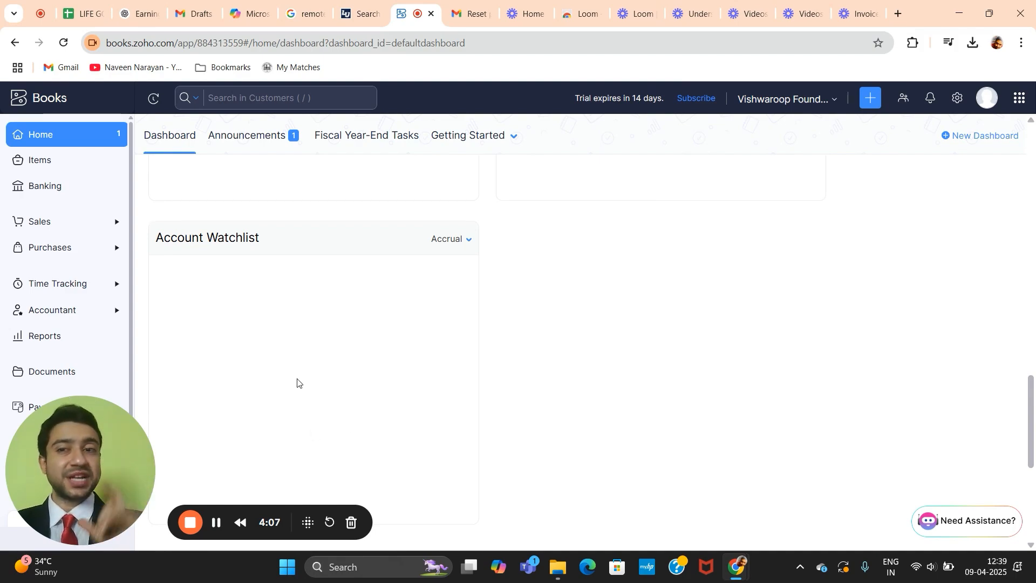
scroll(297, 382, "down", 2)
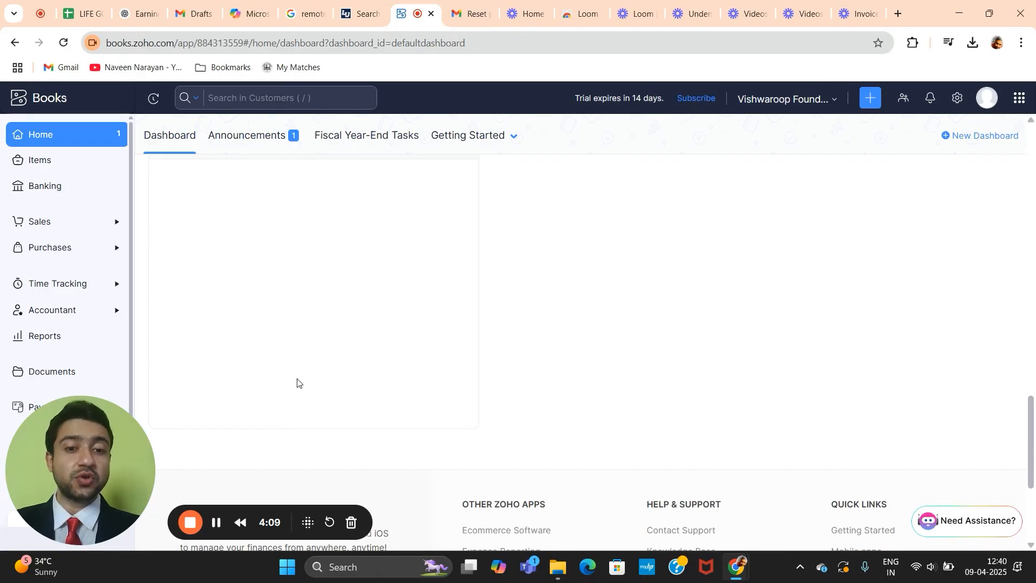
scroll(297, 382, "down", 1)
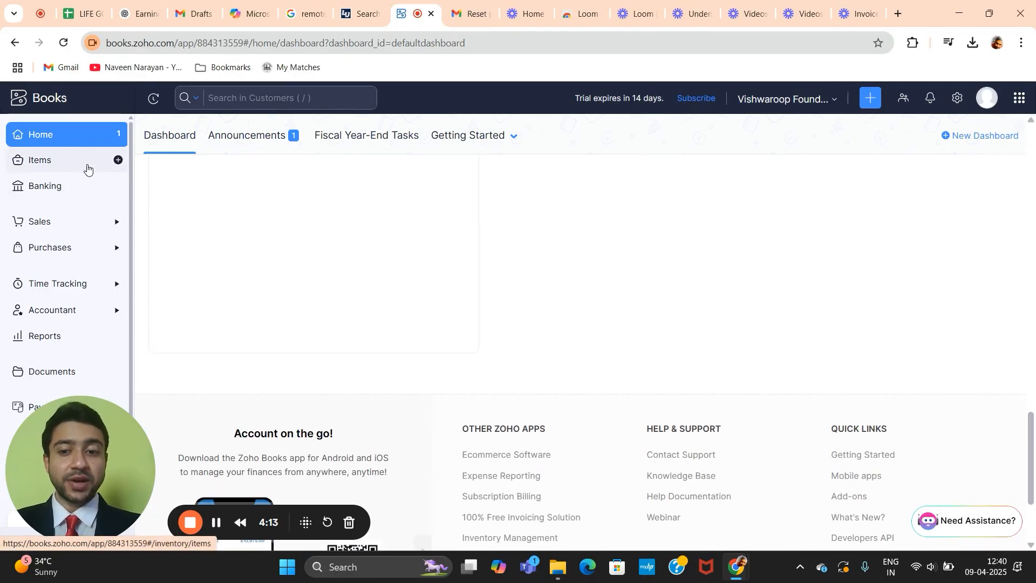
Step: View Items, then open Banking and expand the Sales and Purchases sidebar sections
left_click(87, 168)
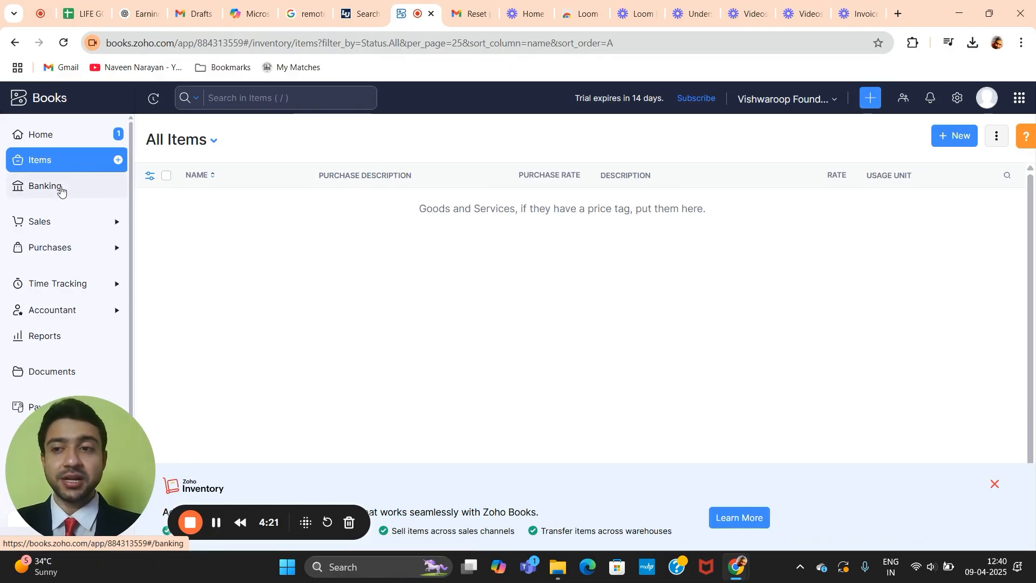
left_click(61, 189)
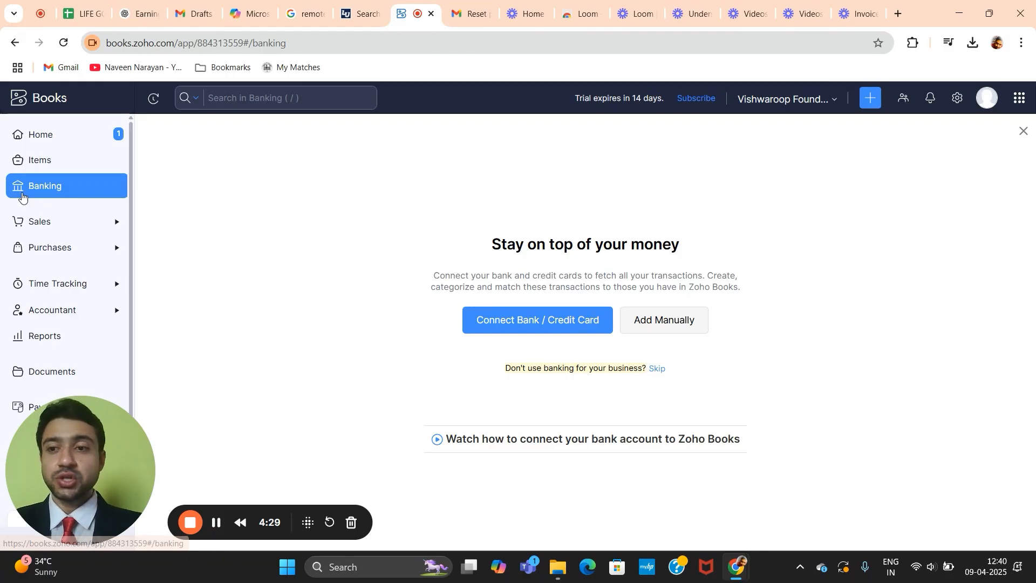
left_click(64, 230)
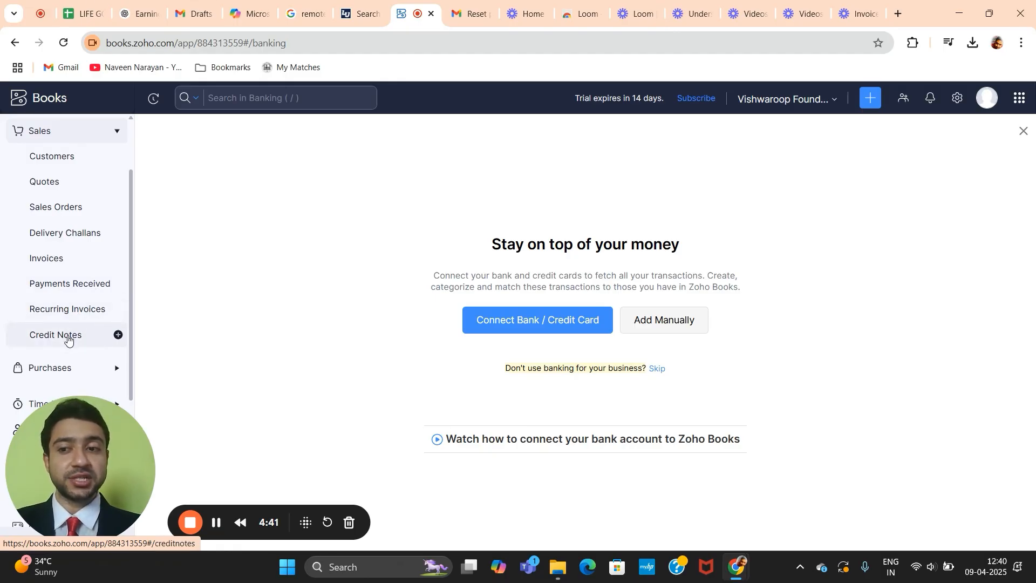
scroll(67, 337, "down", 2)
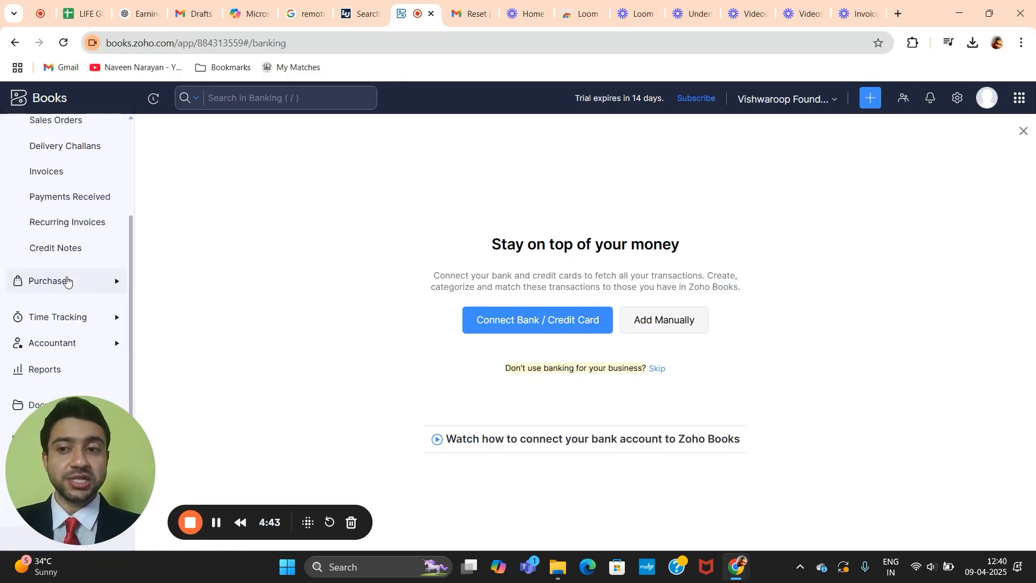
left_click(68, 281)
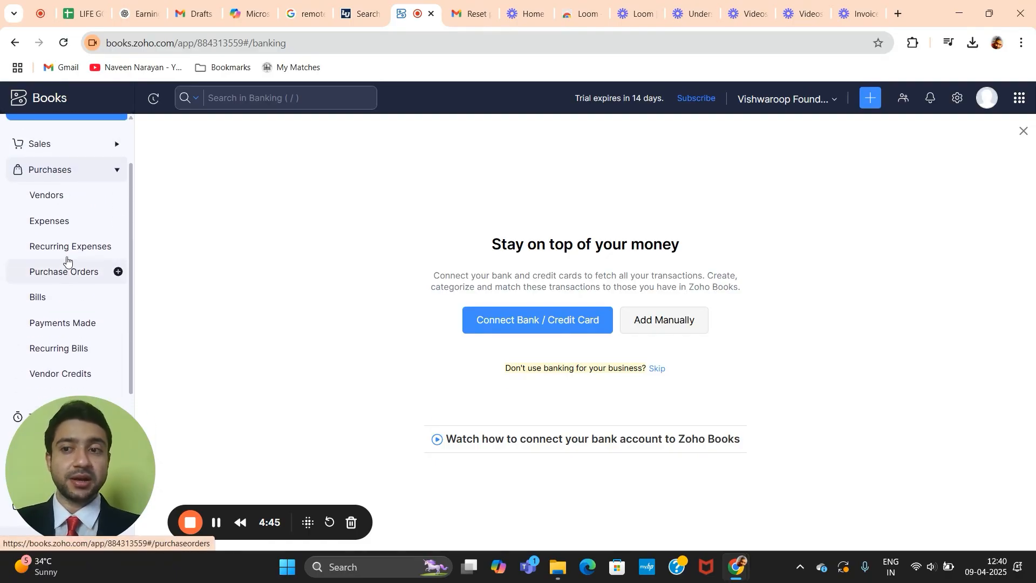